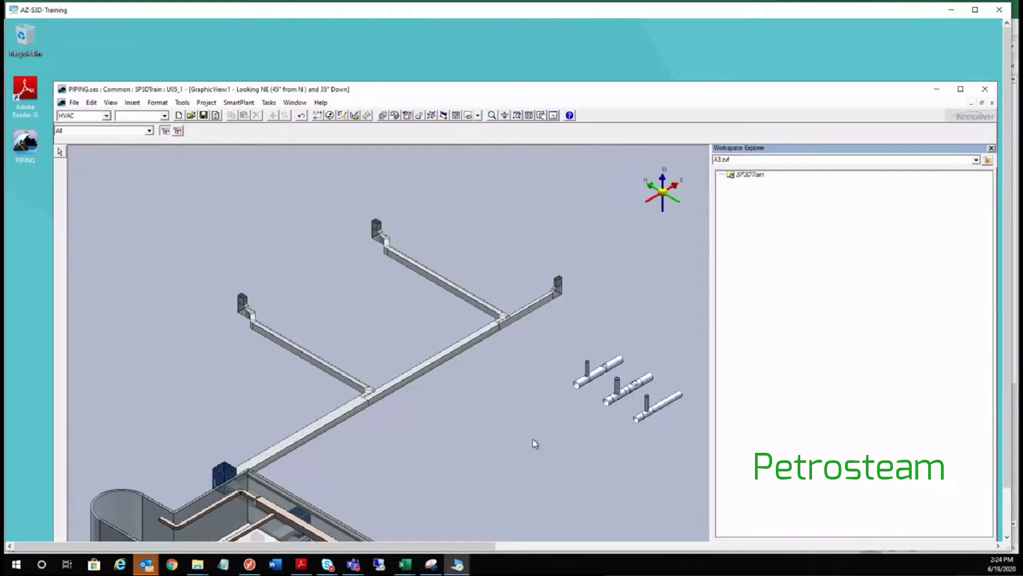
- Expand A2, U05 and its Process system in the system hierarchy to list the unit's pipelines
middle_drag(534, 444, 218, 325)
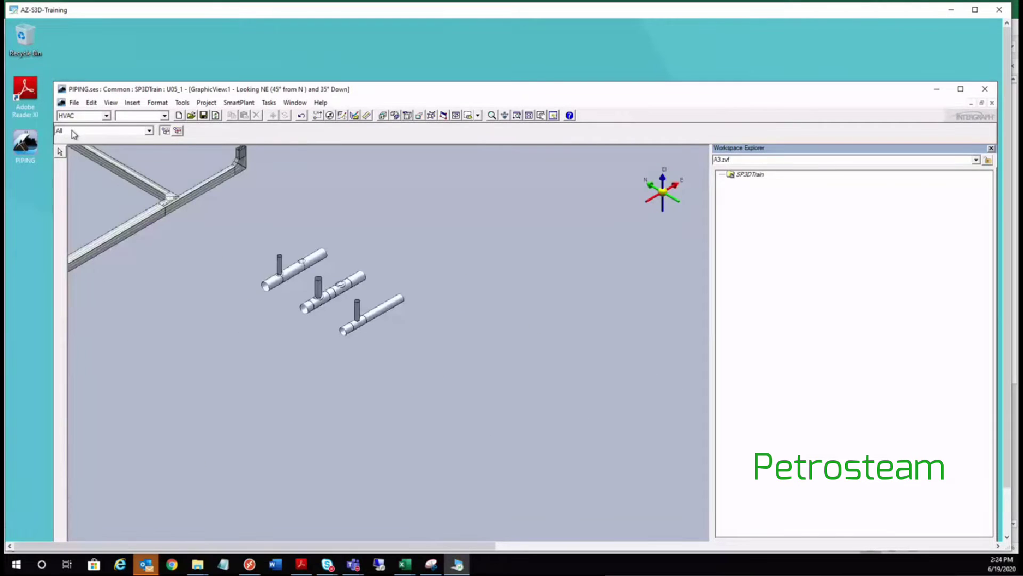
click(74, 131)
click(166, 209)
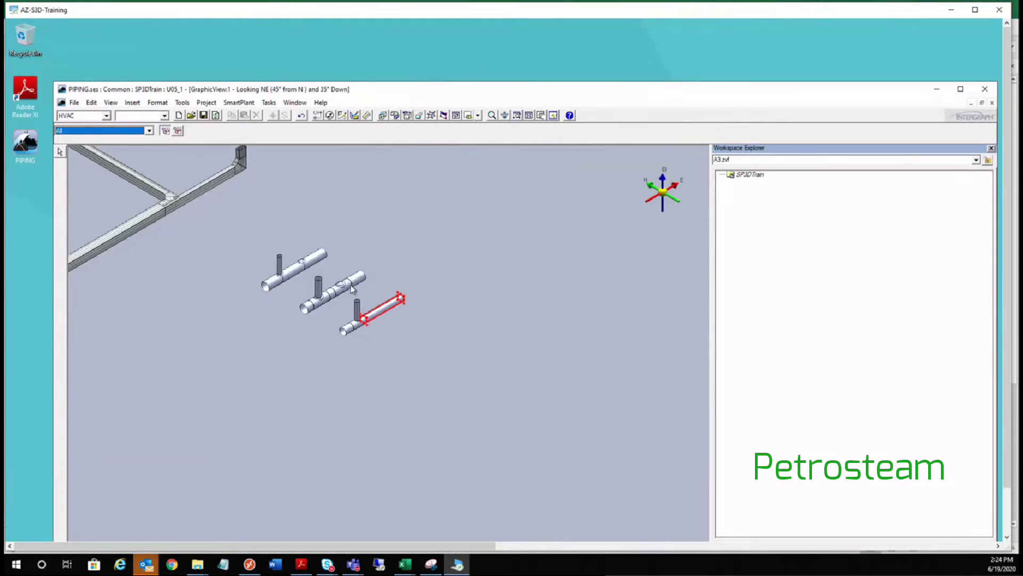
scroll(372, 322, up, 2)
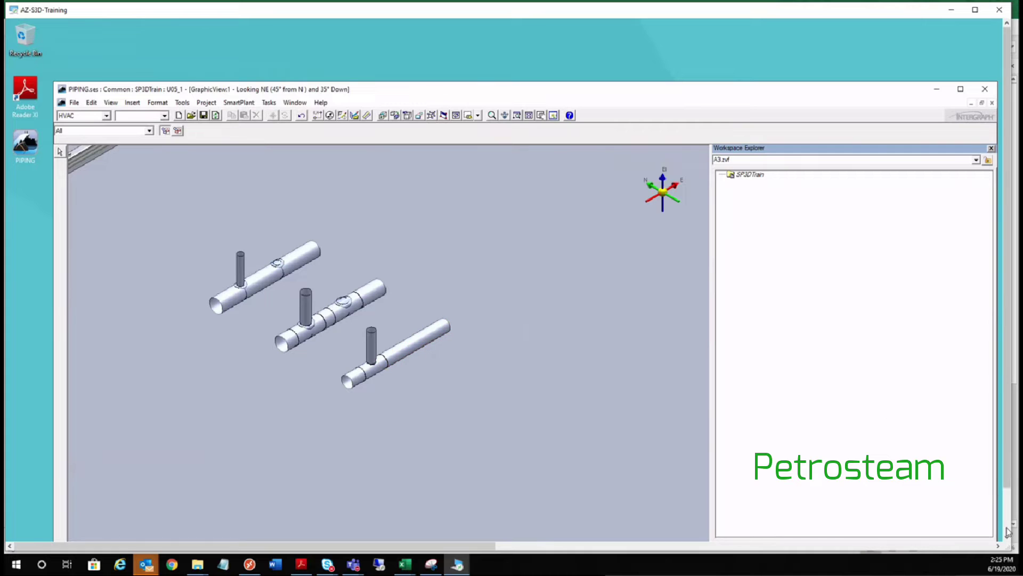
scroll(1008, 531, down, 3)
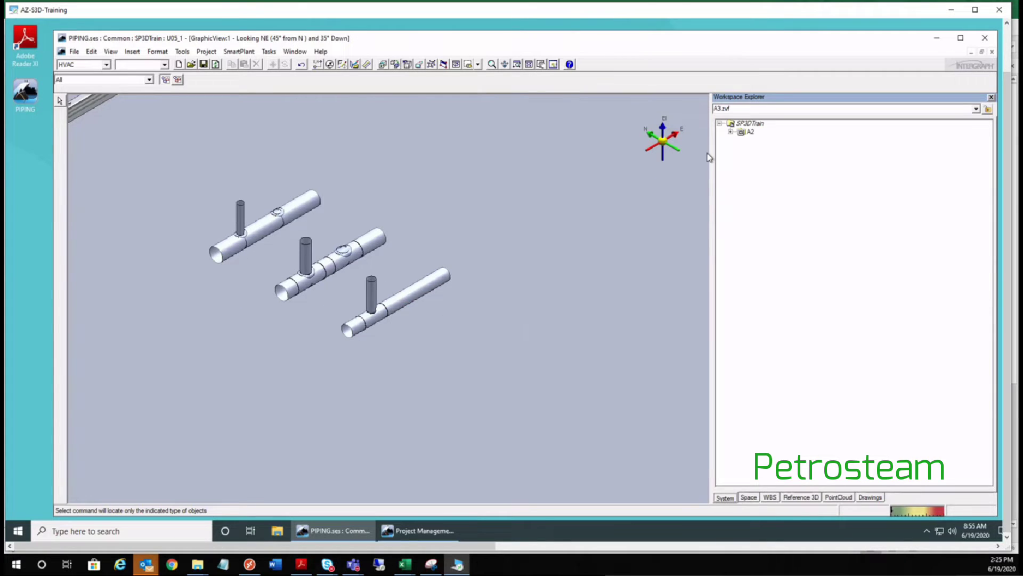
click(742, 140)
click(753, 174)
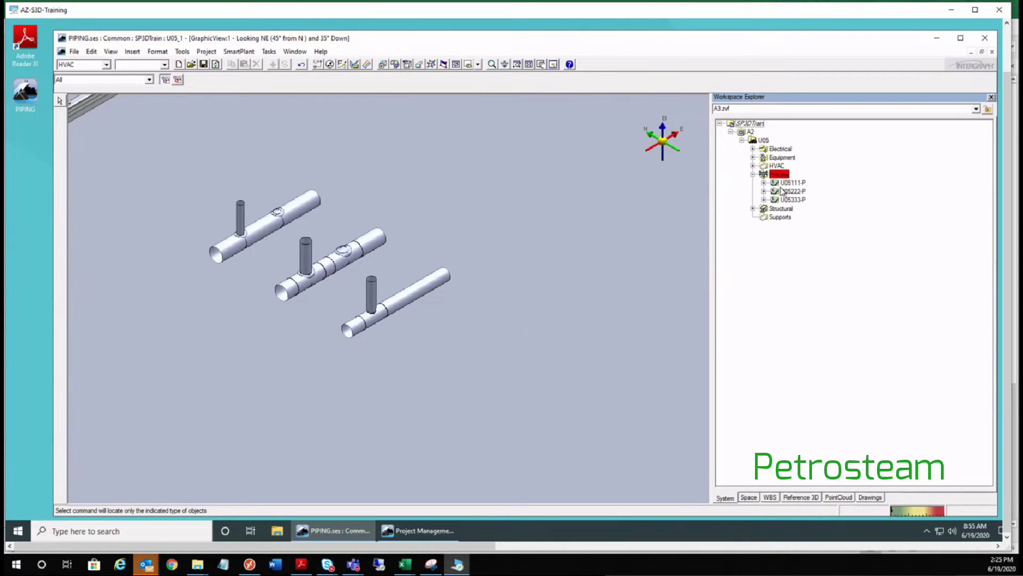
- Highlight the nested objects of pipelines U05111-P, U05222-P and U05333-P one at a time to identify each in the model
click(794, 183)
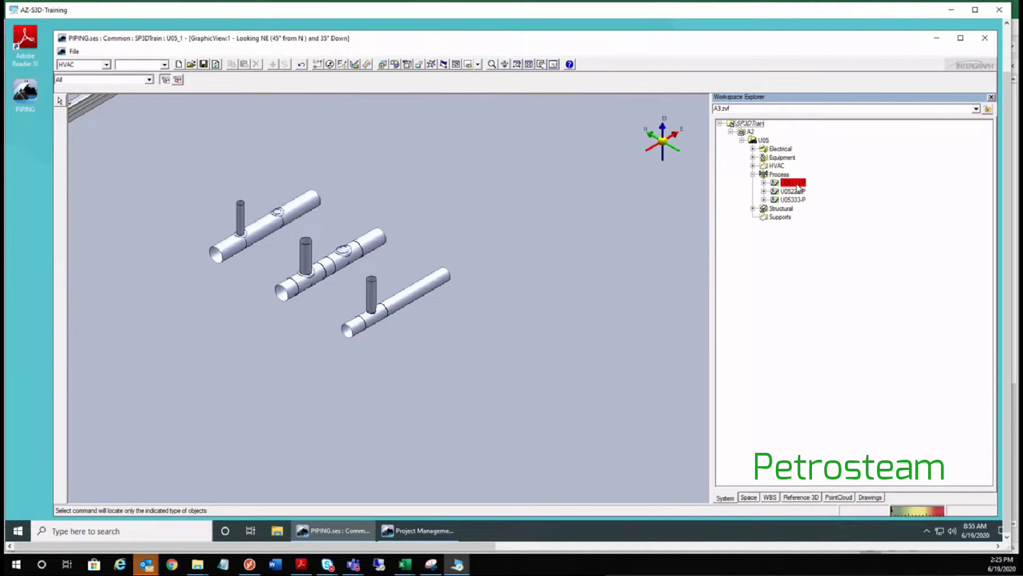
right_click(798, 186)
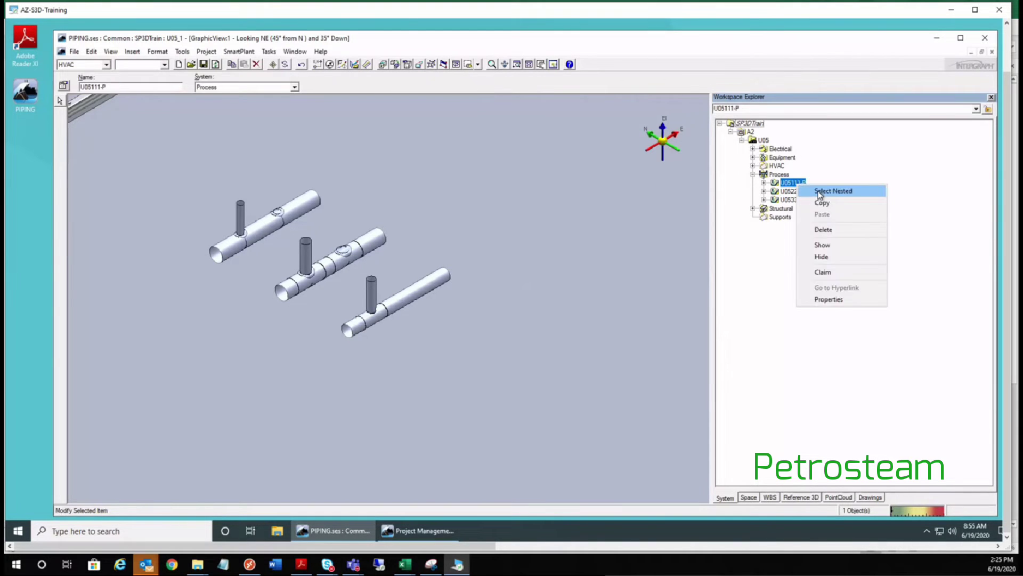
click(833, 191)
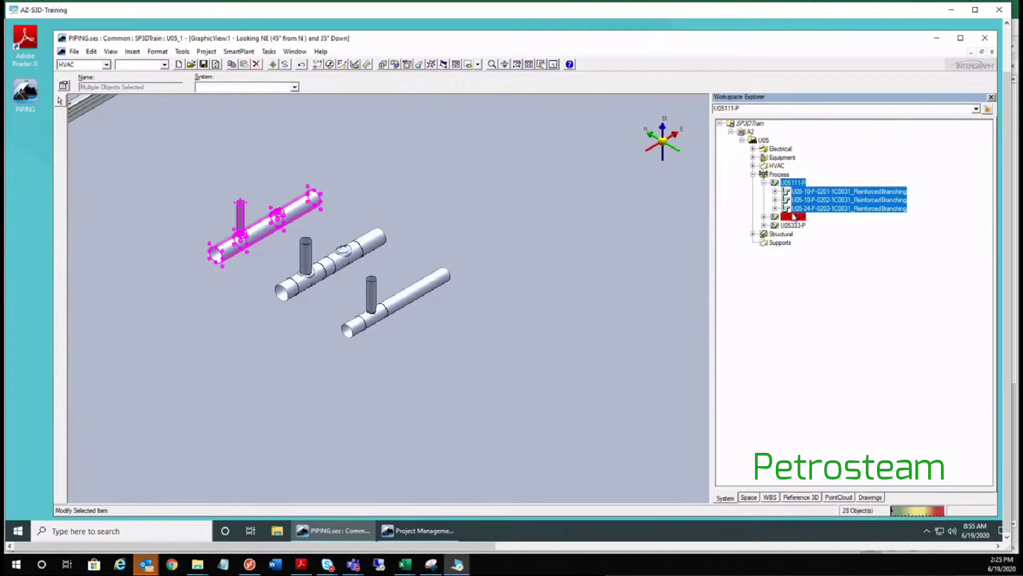
click(794, 216)
right_click(798, 217)
click(811, 220)
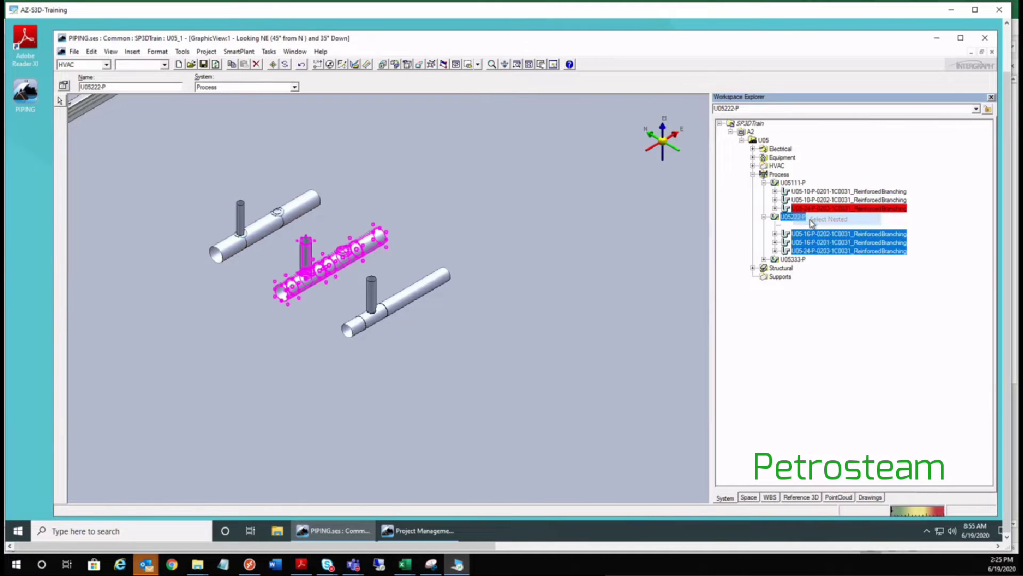
click(794, 251)
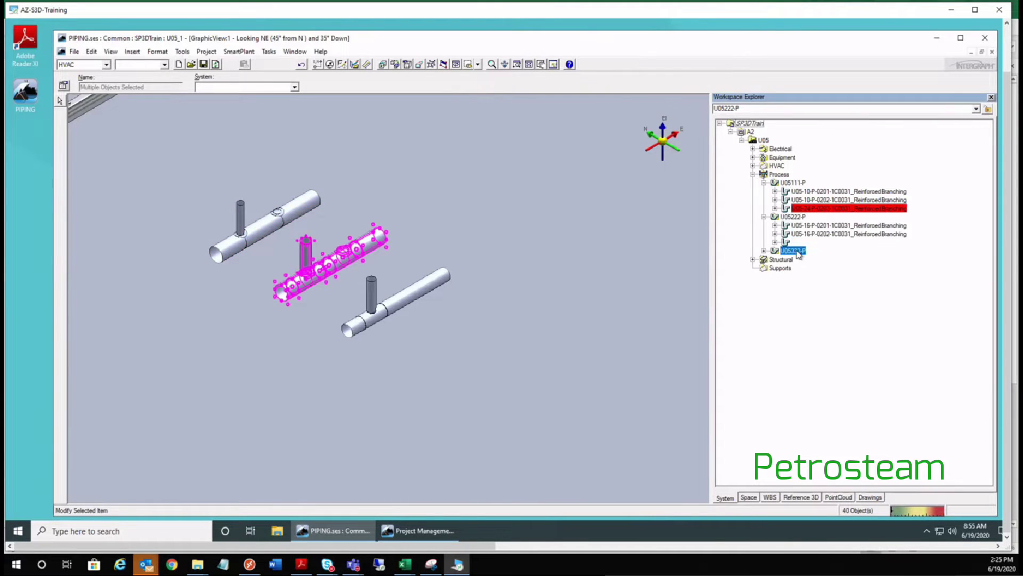
right_click(798, 252)
click(813, 256)
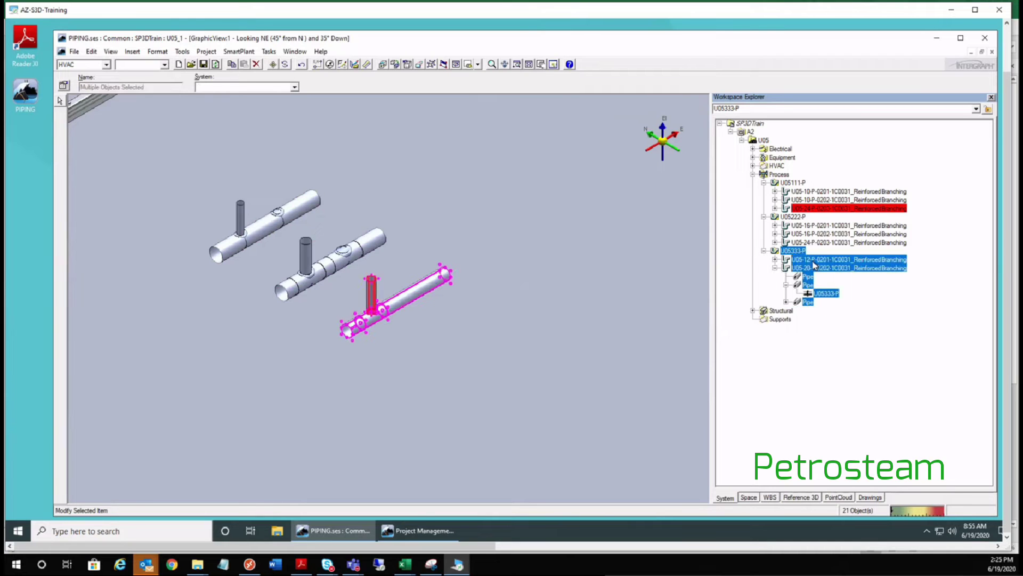
click(417, 373)
- Copy pipeline U05333-P with all its nested objects, using the pipe's open end nearest the branch as the reference point
click(792, 251)
right_click(793, 251)
click(820, 258)
click(91, 51)
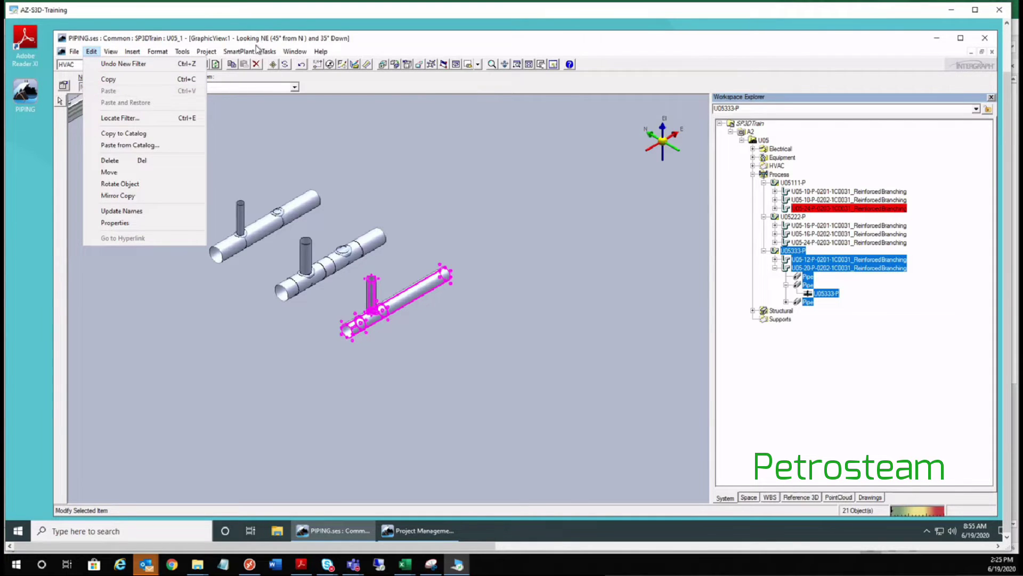
click(246, 67)
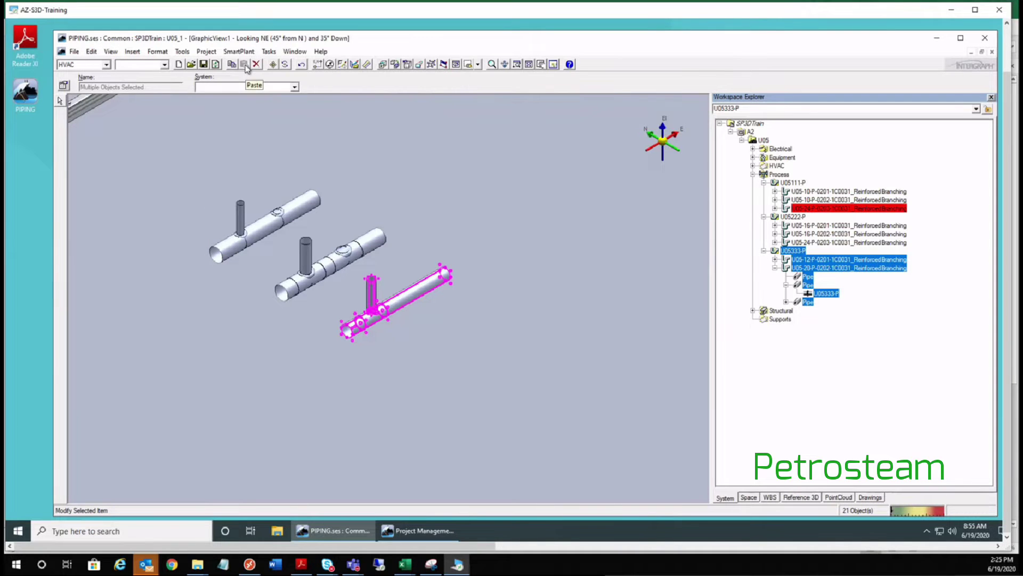
click(92, 52)
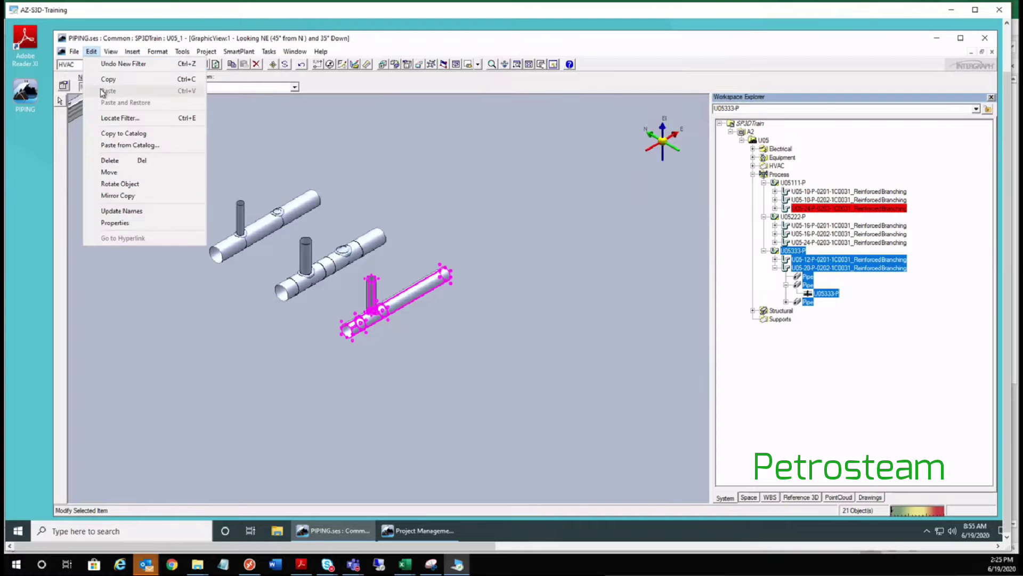
click(218, 38)
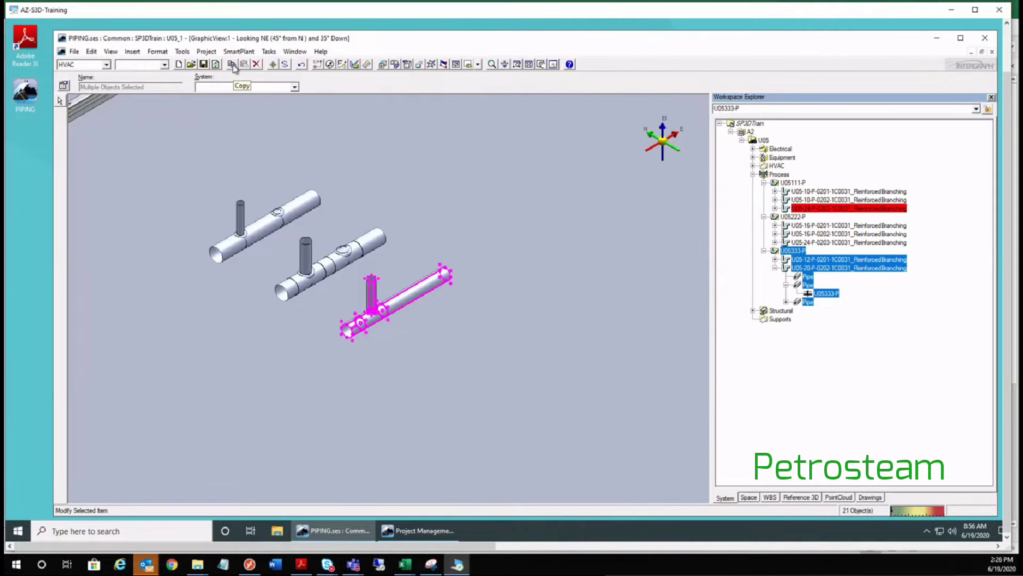
click(231, 64)
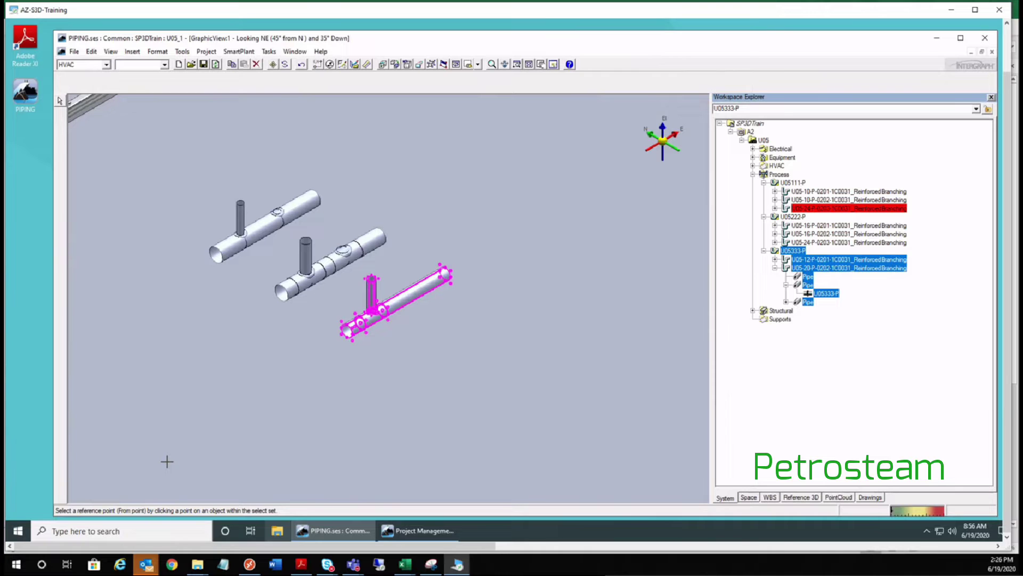
click(347, 330)
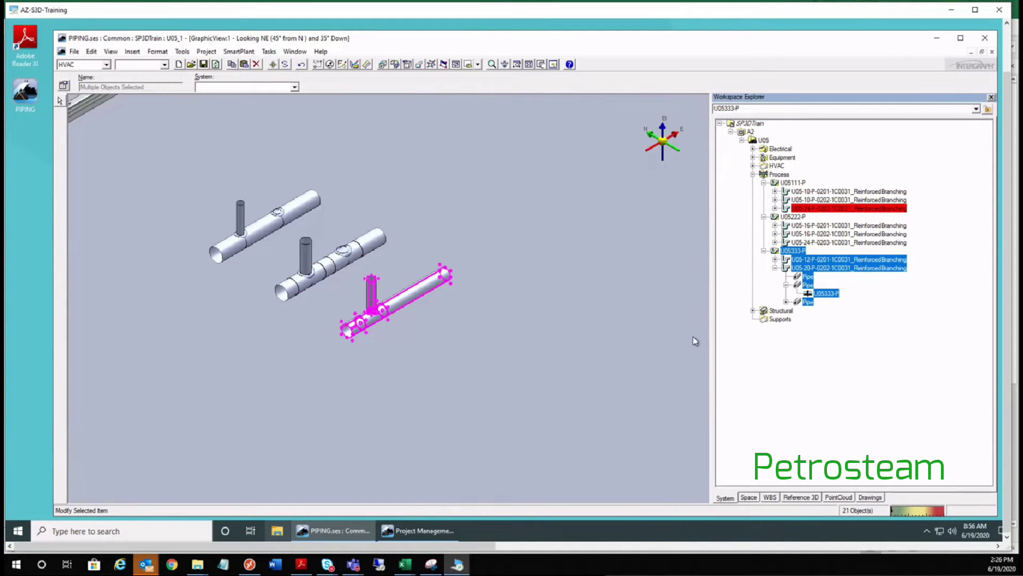
click(96, 53)
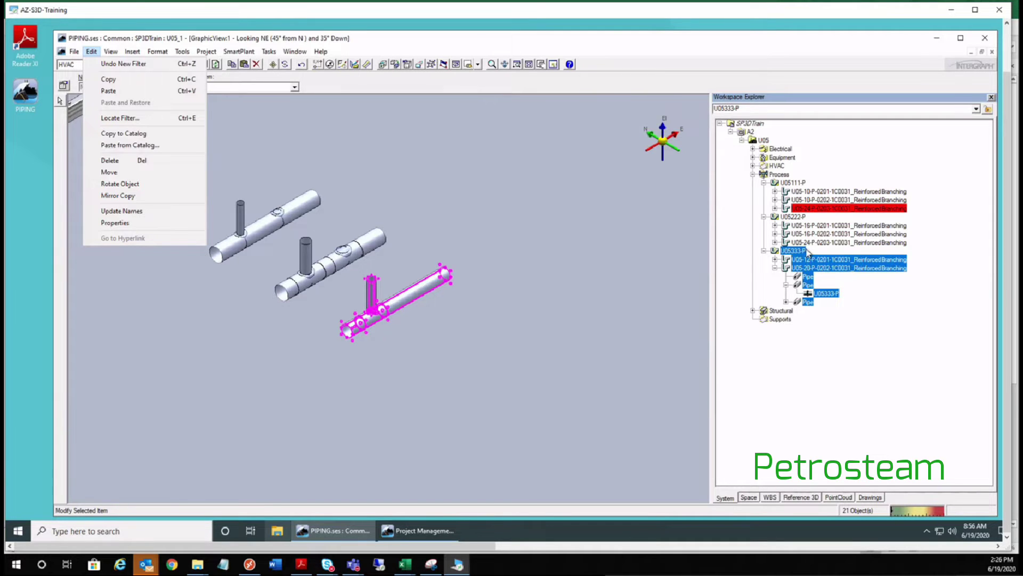
click(240, 53)
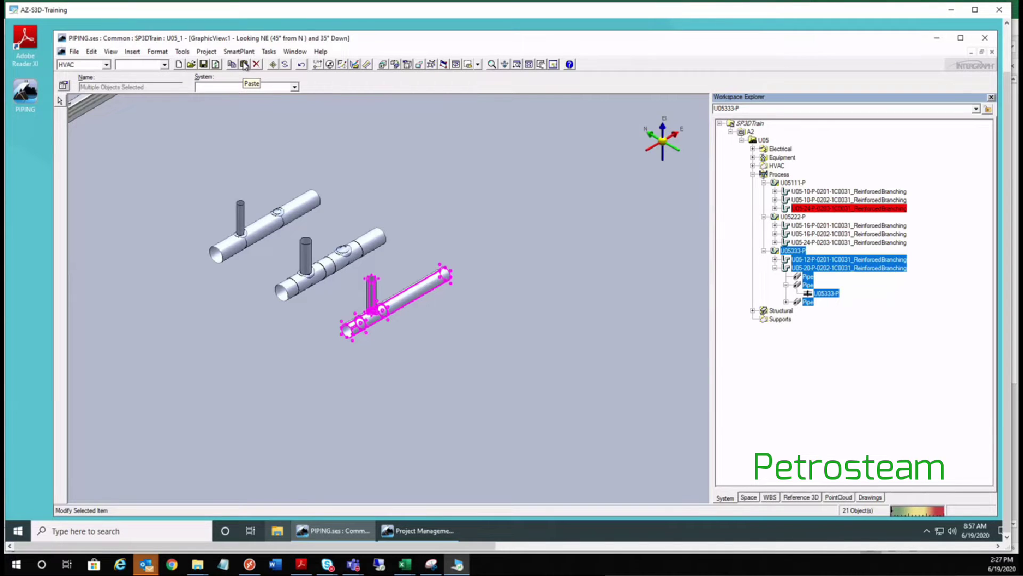
click(91, 51)
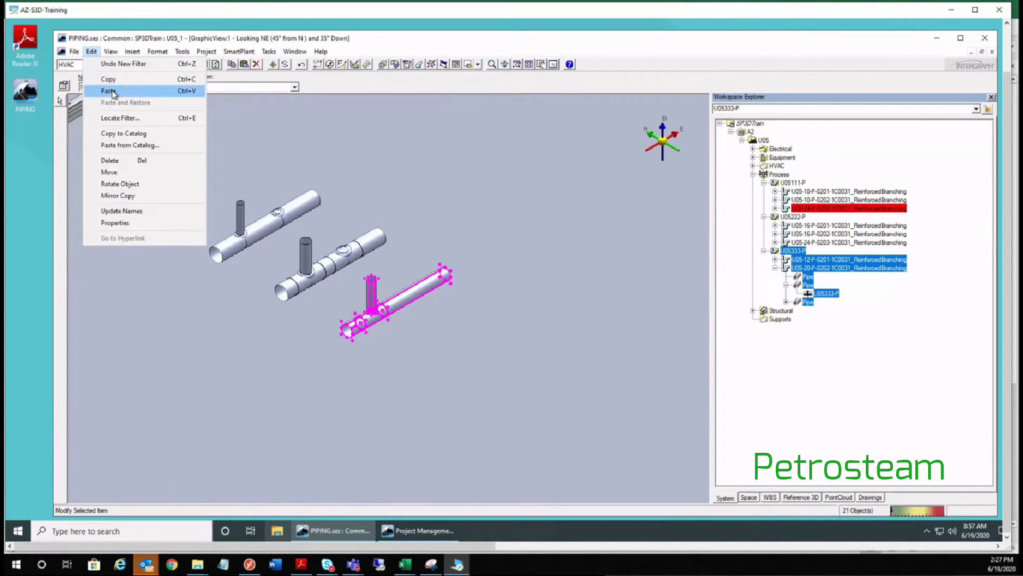
click(112, 92)
drag(570, 80, 500, 290)
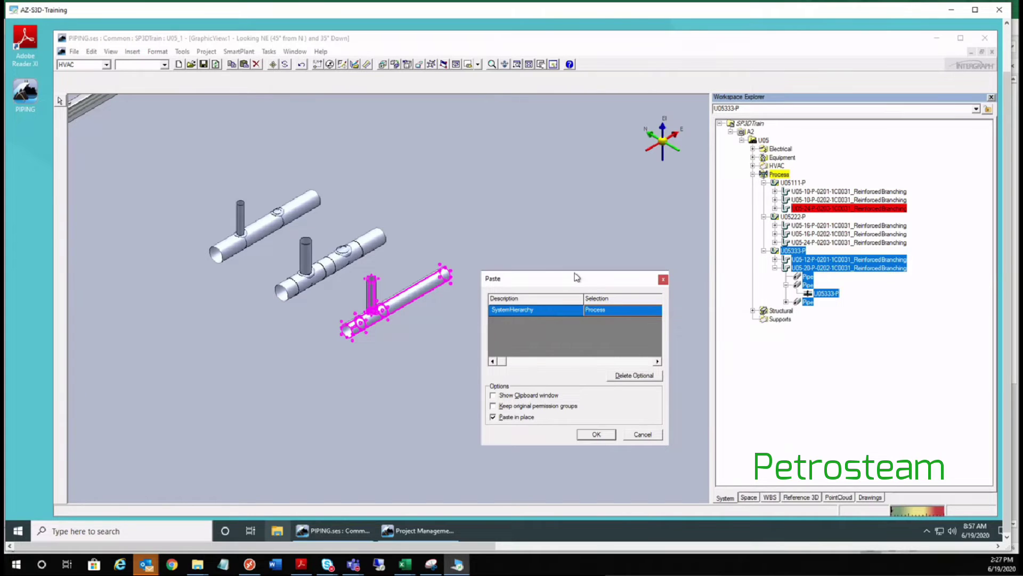
drag(572, 288, 559, 305)
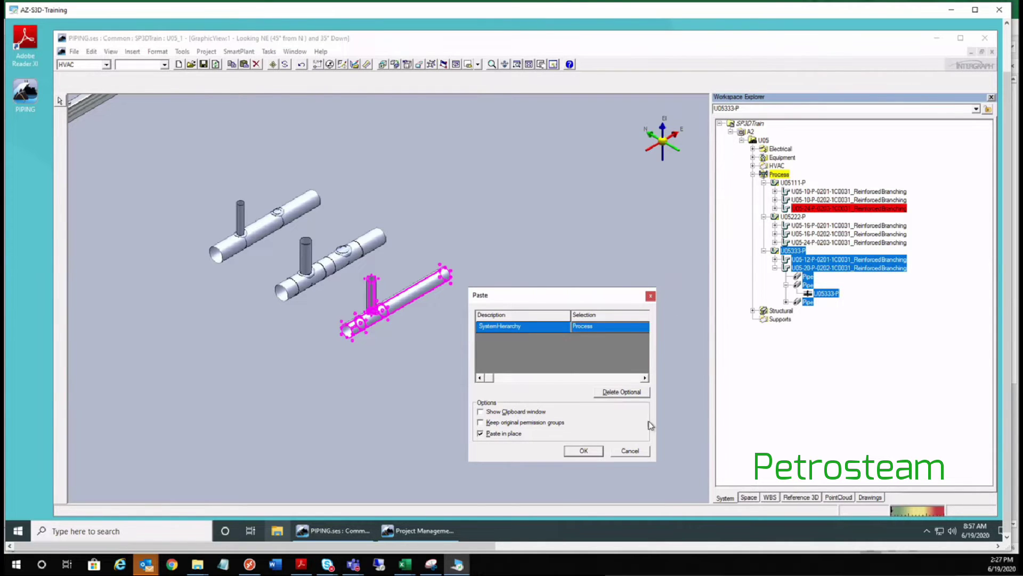
click(633, 451)
click(514, 234)
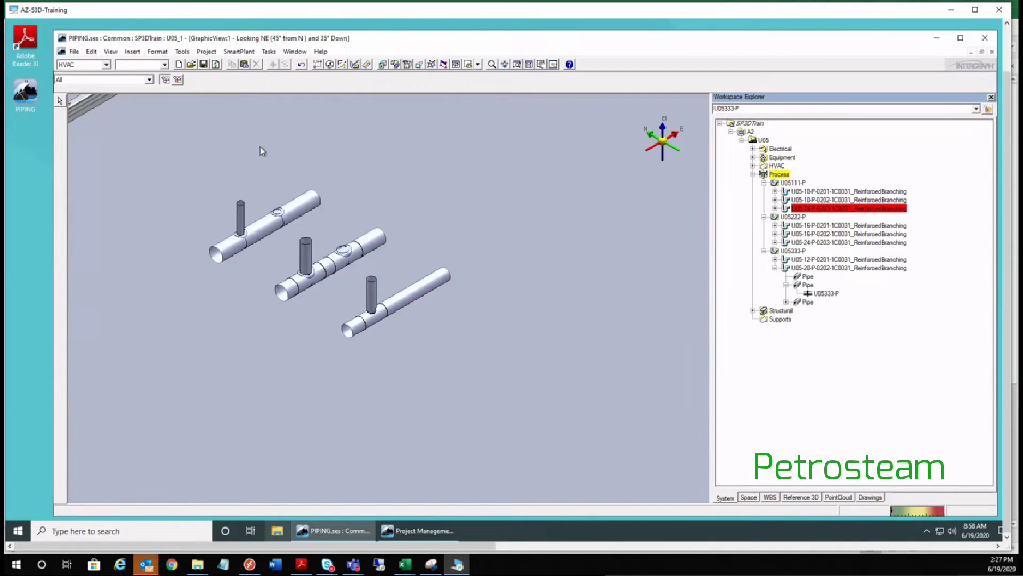
- Redefine the workspace by adding the Process system of A2 > U04 to filter U05_1
key(ctrl+w)
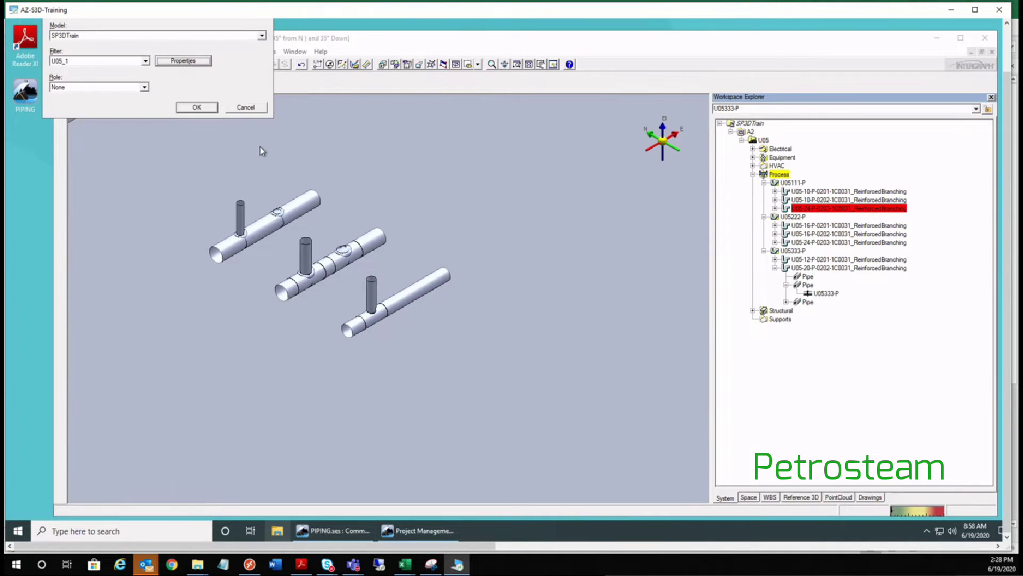
key(alt+i)
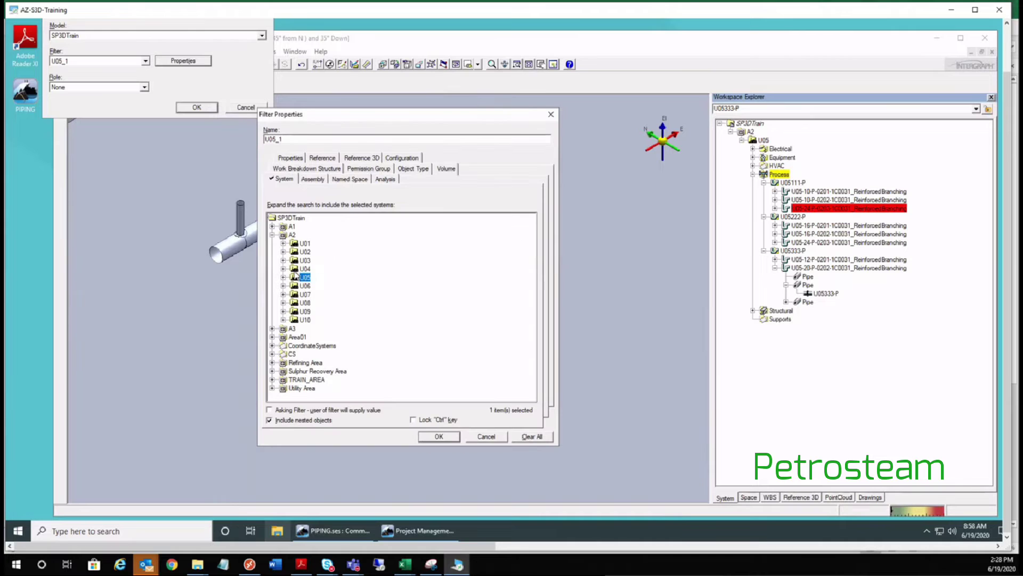
click(283, 269)
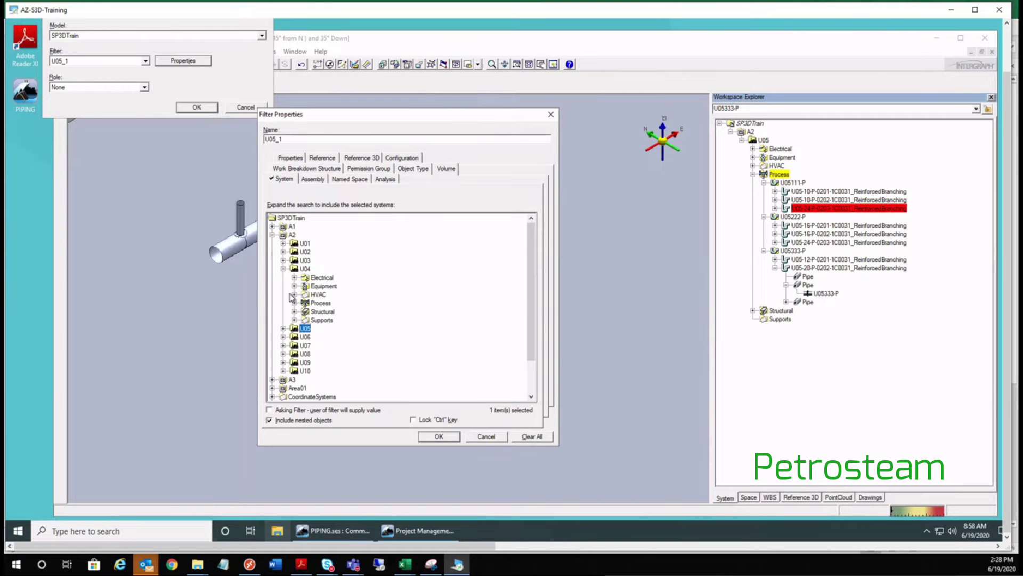
ctrl+click(321, 303)
click(437, 437)
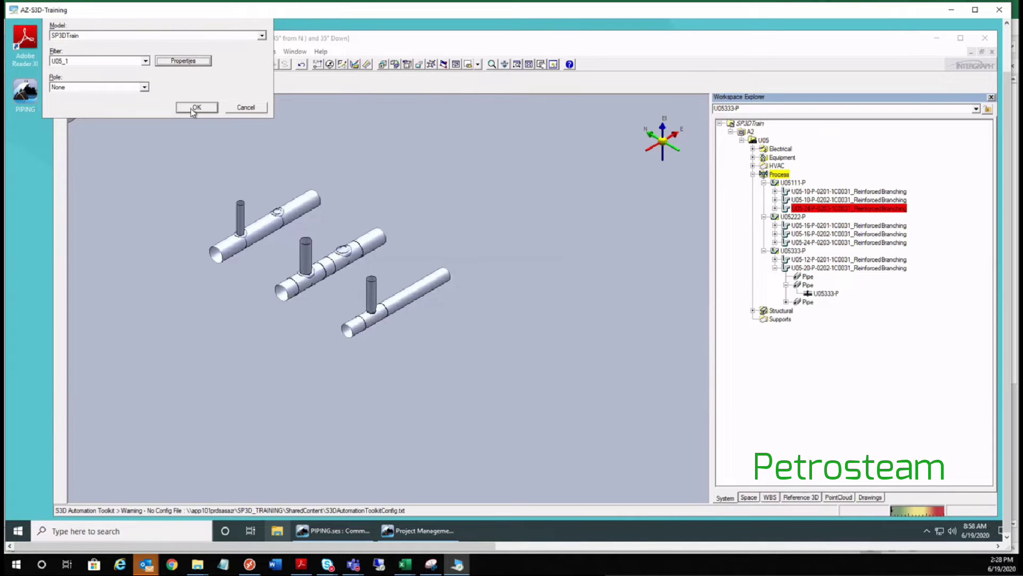
click(195, 108)
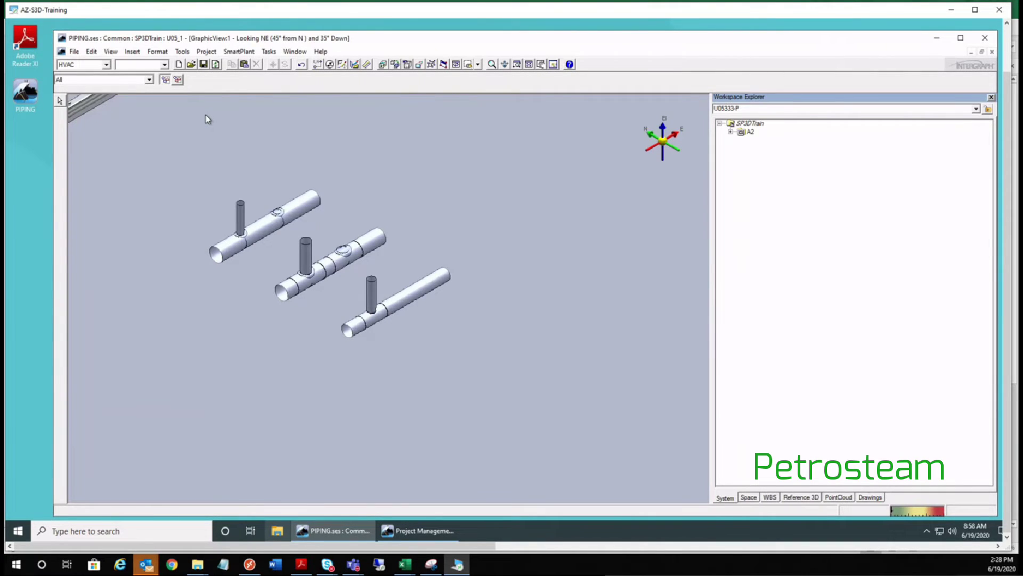
- Expand A2 and its units U04 and U05 in the system hierarchy
click(731, 131)
click(741, 140)
click(742, 157)
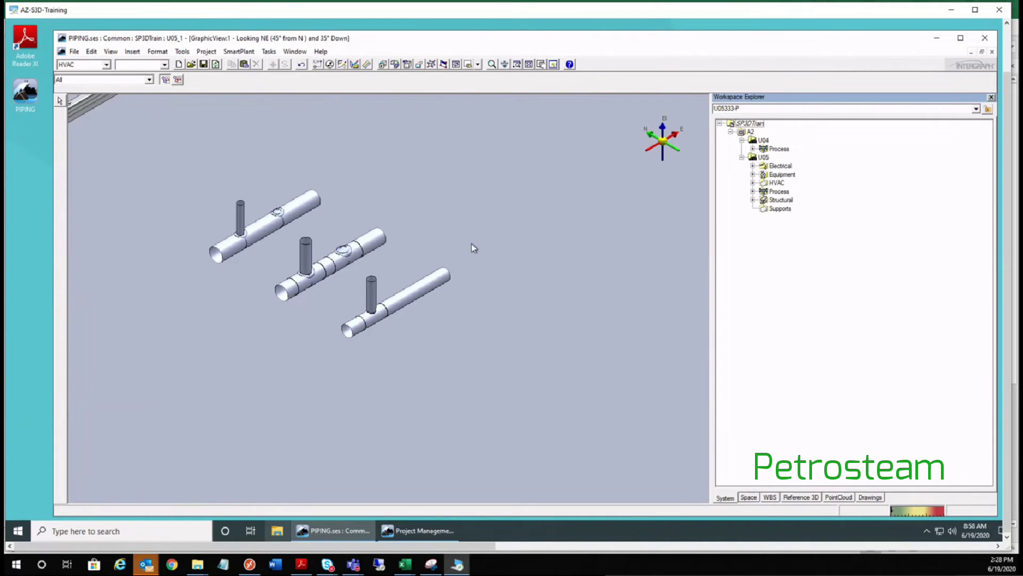
- Start pasting the copied pipeline and set its SystemHierarchy parent to the Process system of U04
click(244, 64)
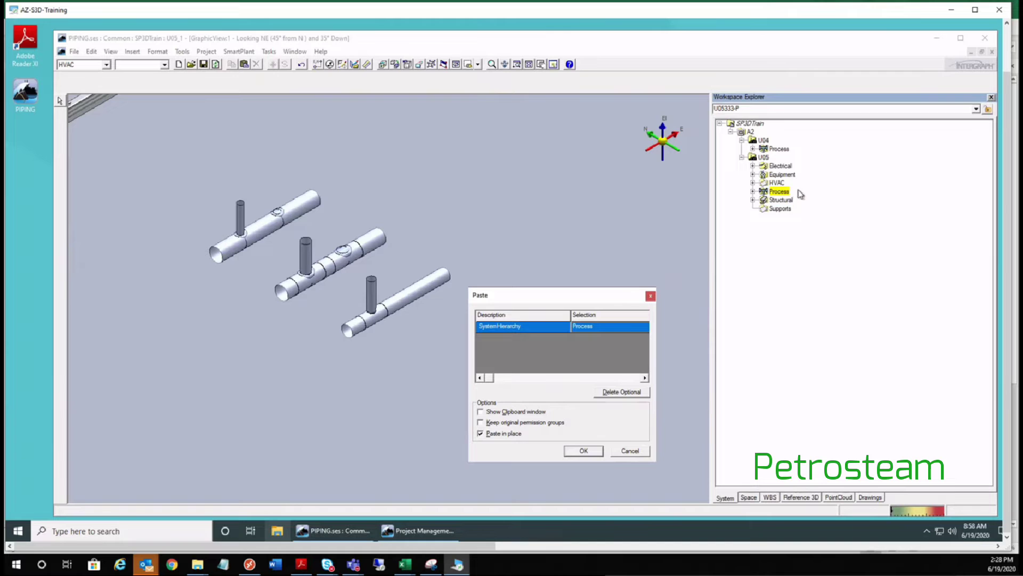
click(754, 198)
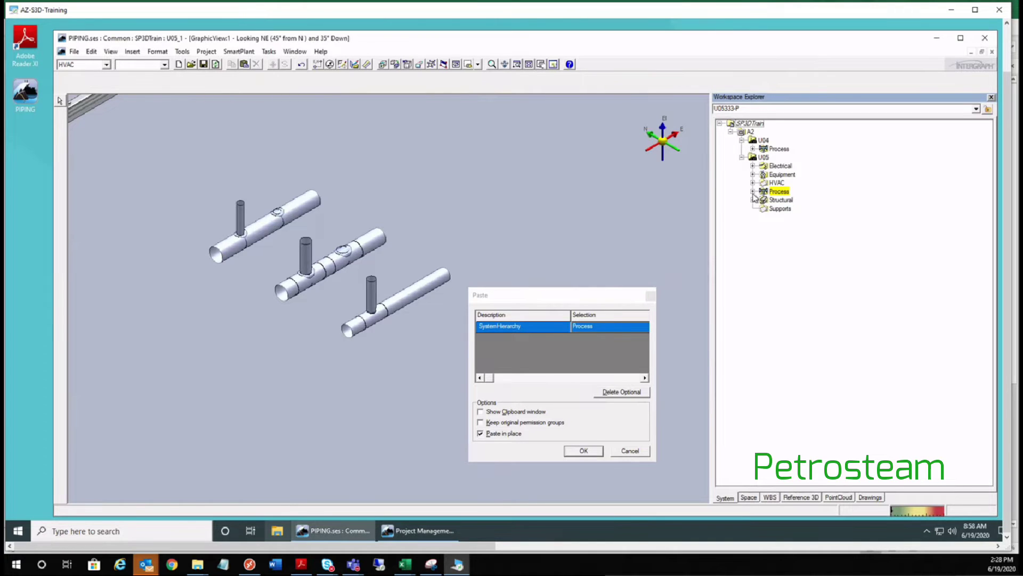
click(753, 191)
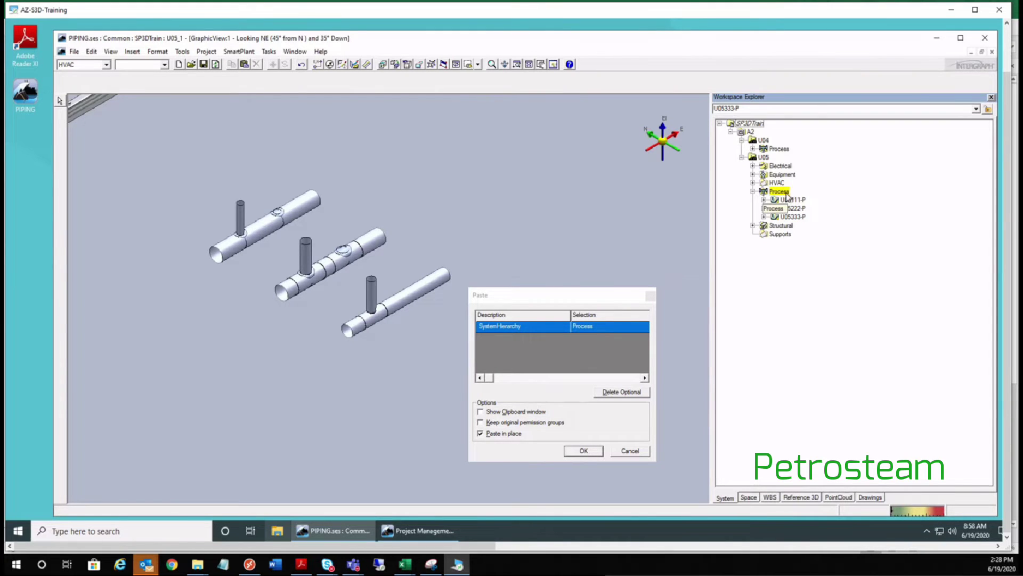
click(520, 329)
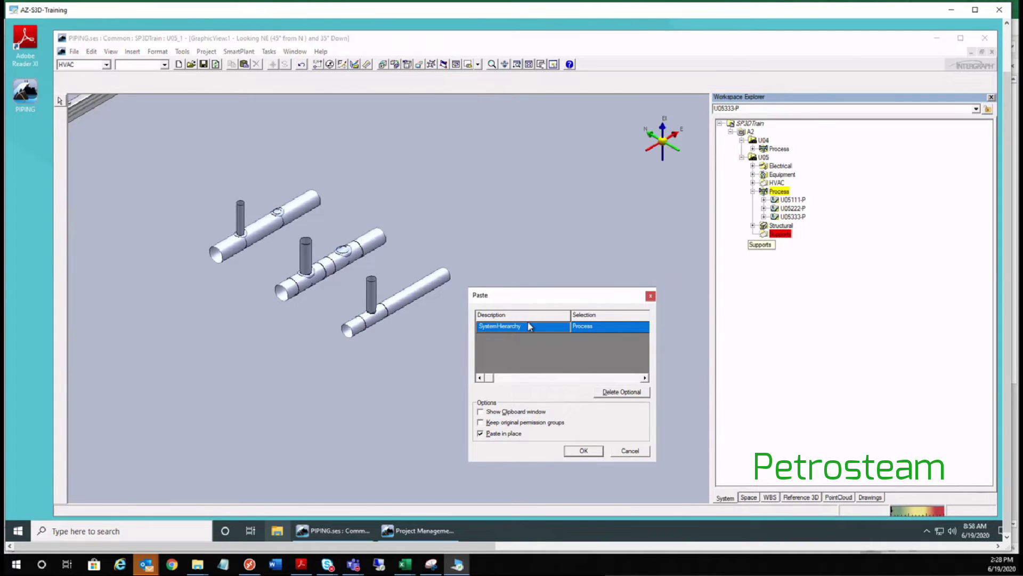
click(779, 150)
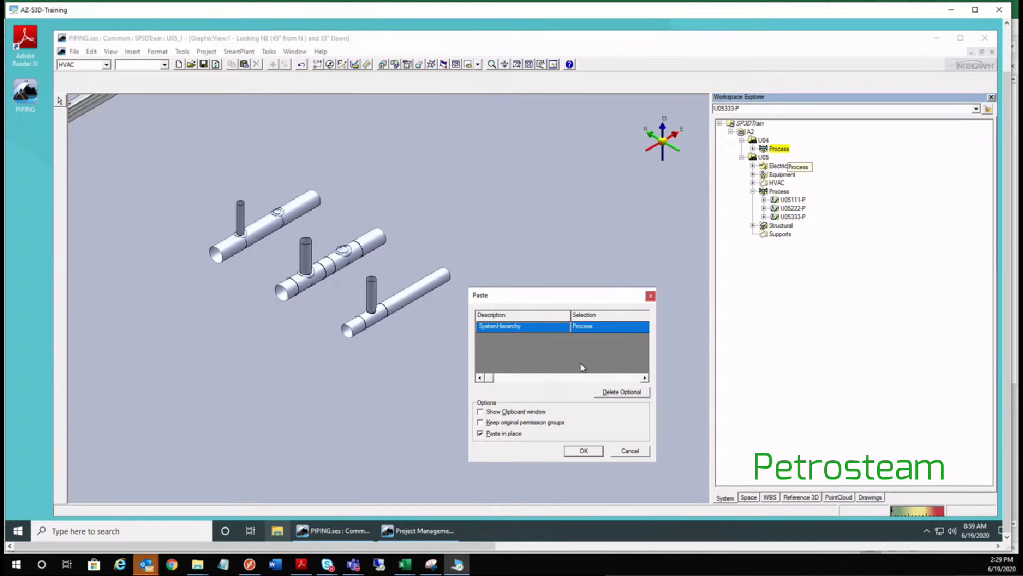
- Turn off Paste in place and turn on Keep original permission groups in the paste options
mouse_move(551, 292)
mouse_down()
mouse_move(550, 247)
mouse_move(555, 286)
mouse_up()
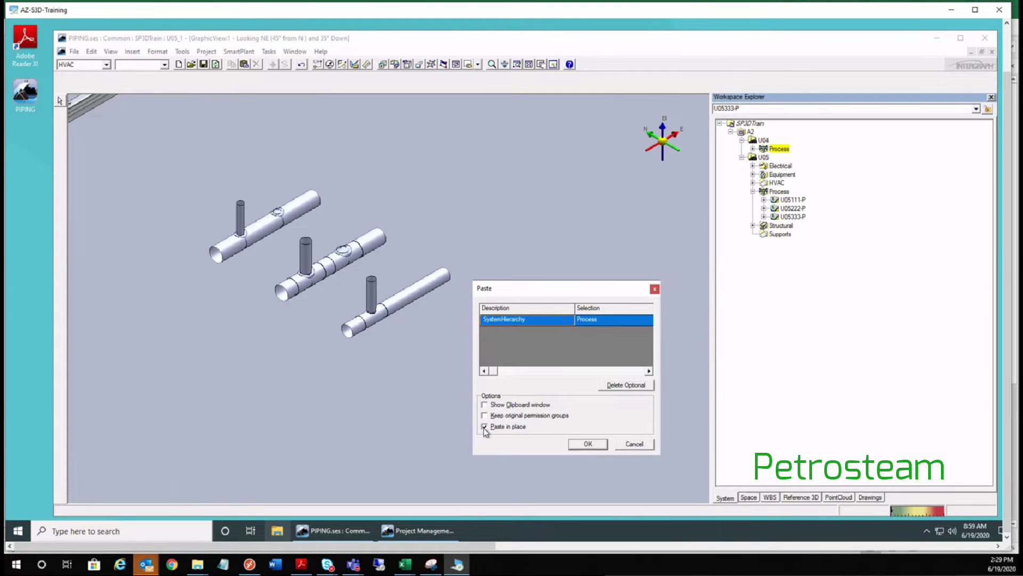
drag(521, 290, 497, 177)
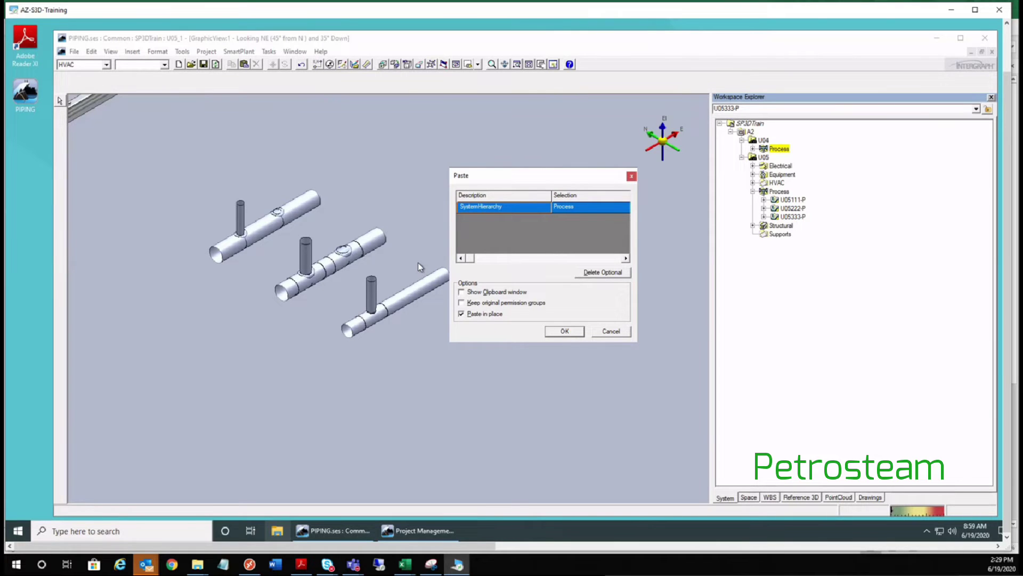
click(463, 314)
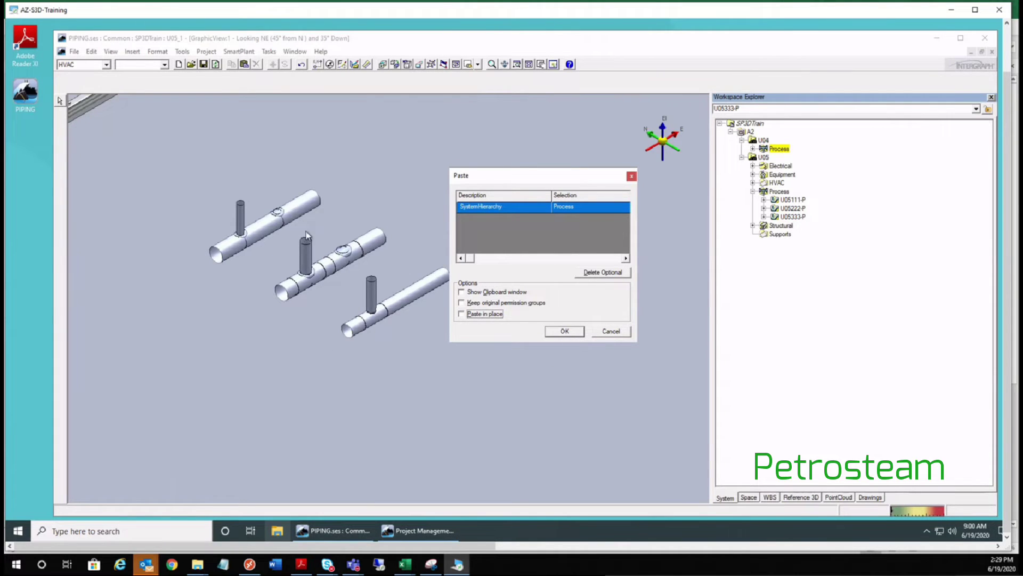
drag(565, 181, 655, 298)
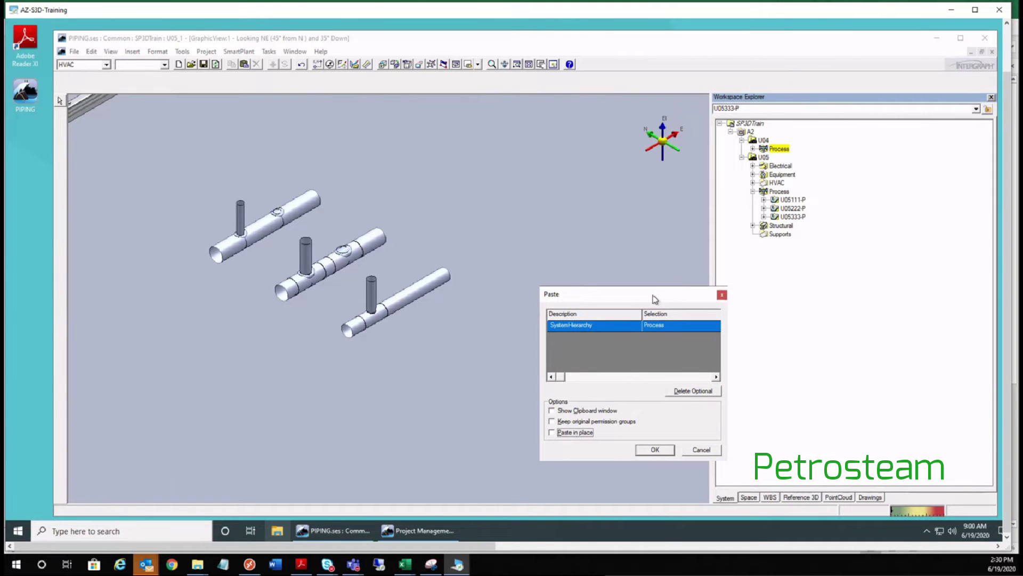
click(552, 422)
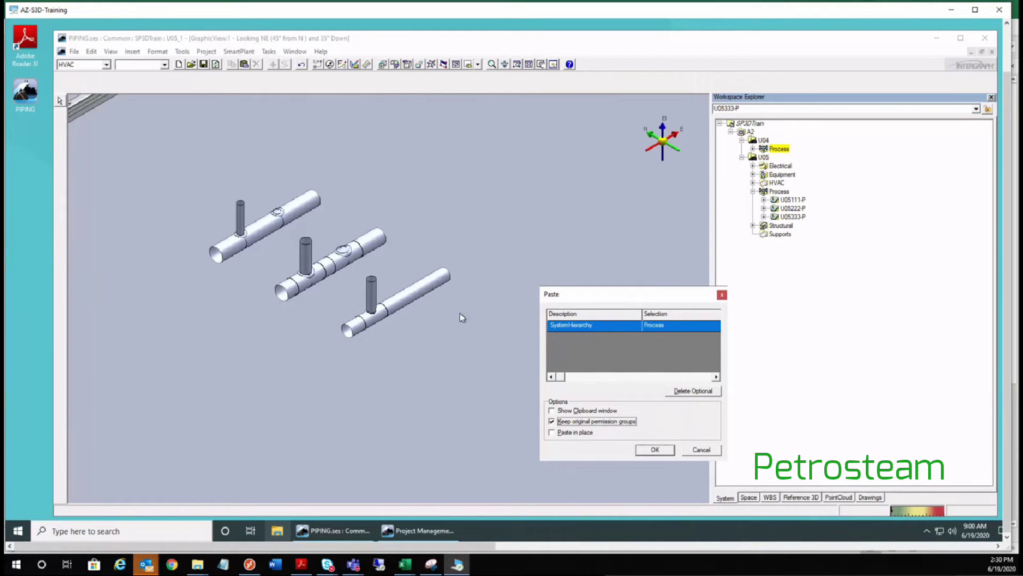
- Switch the active task from HVAC to Piping
click(74, 67)
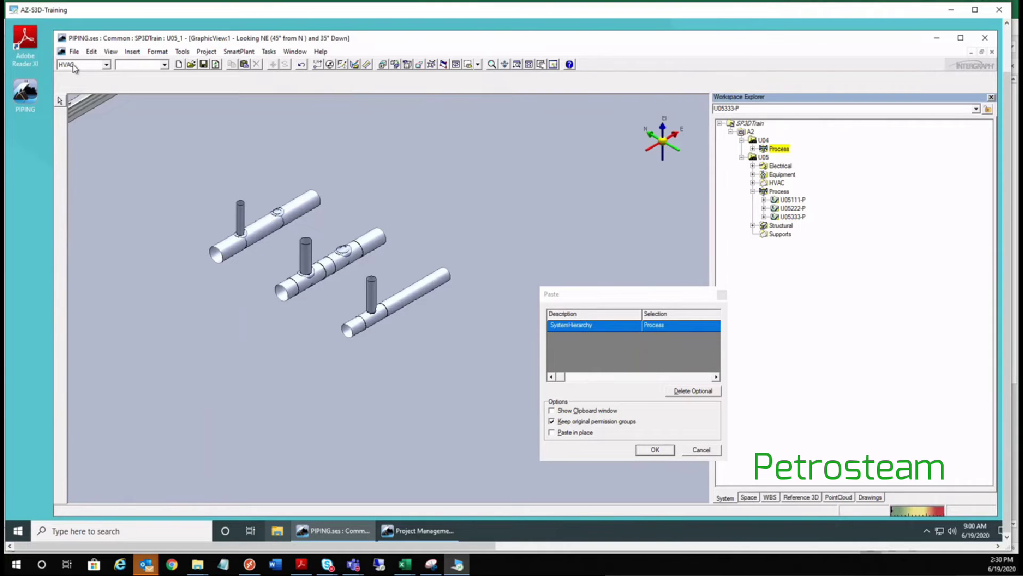
click(74, 65)
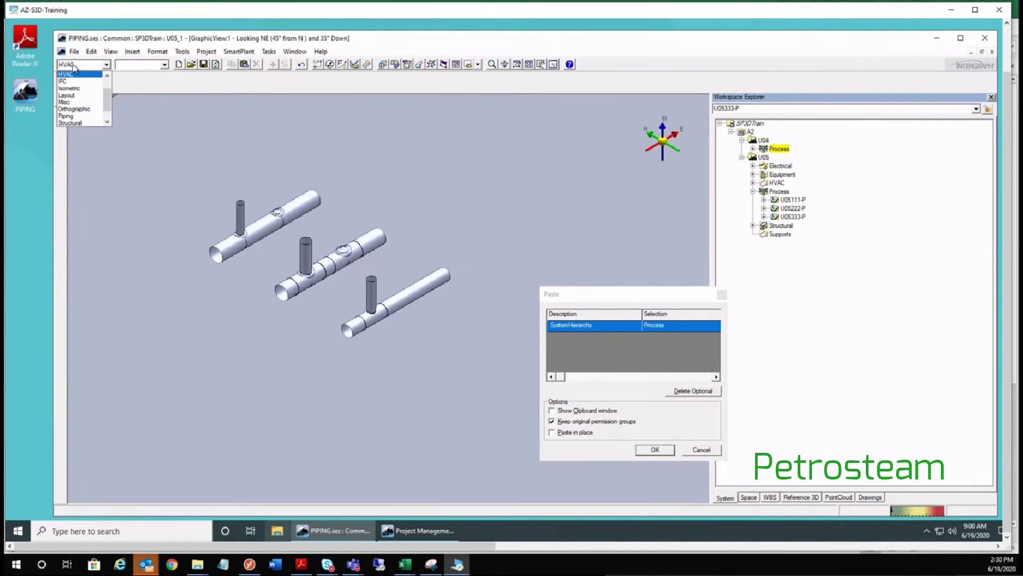
click(72, 117)
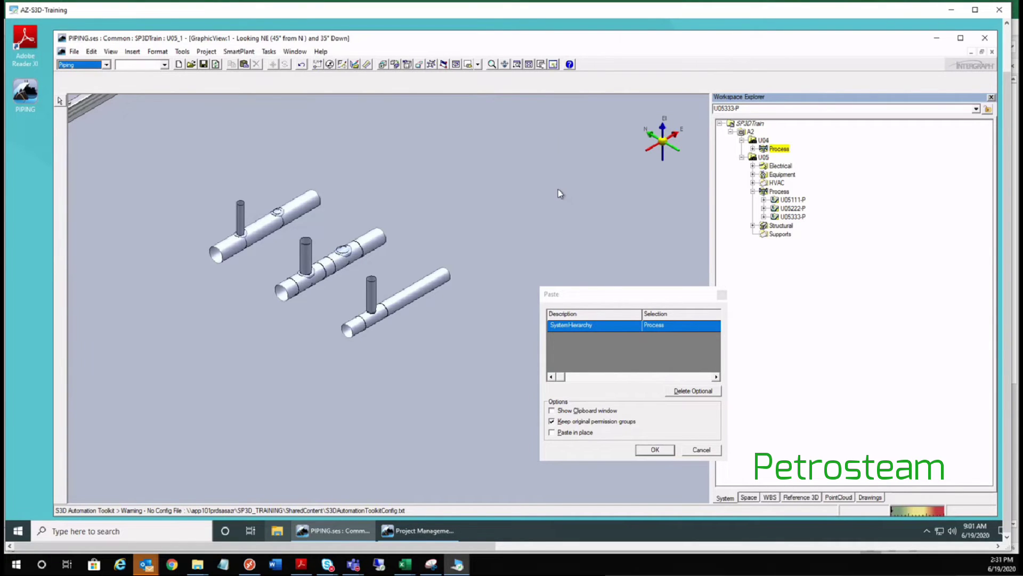
- Leave both Keep original permission groups and Paste in place turned off for the paste
click(609, 423)
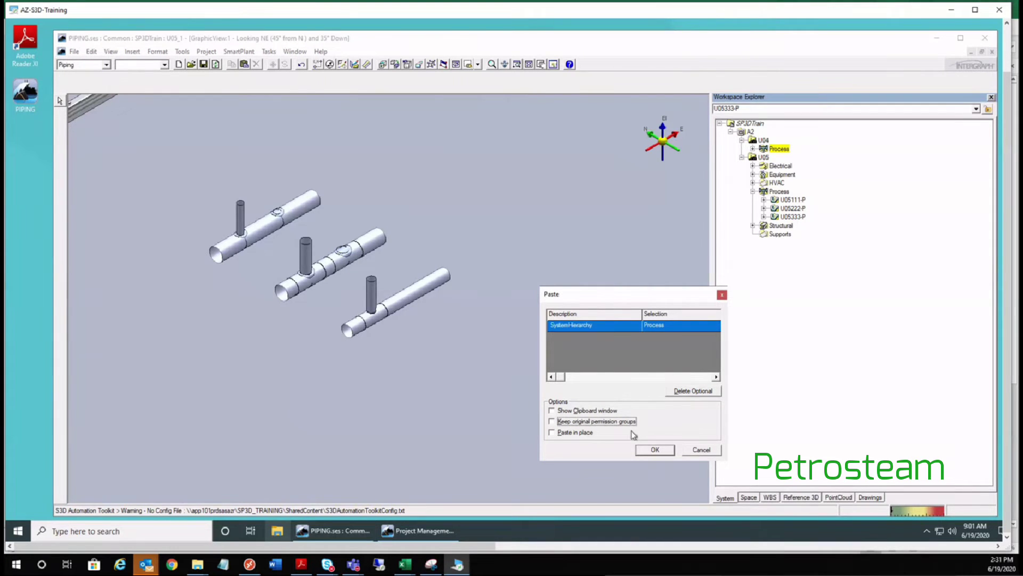
click(553, 432)
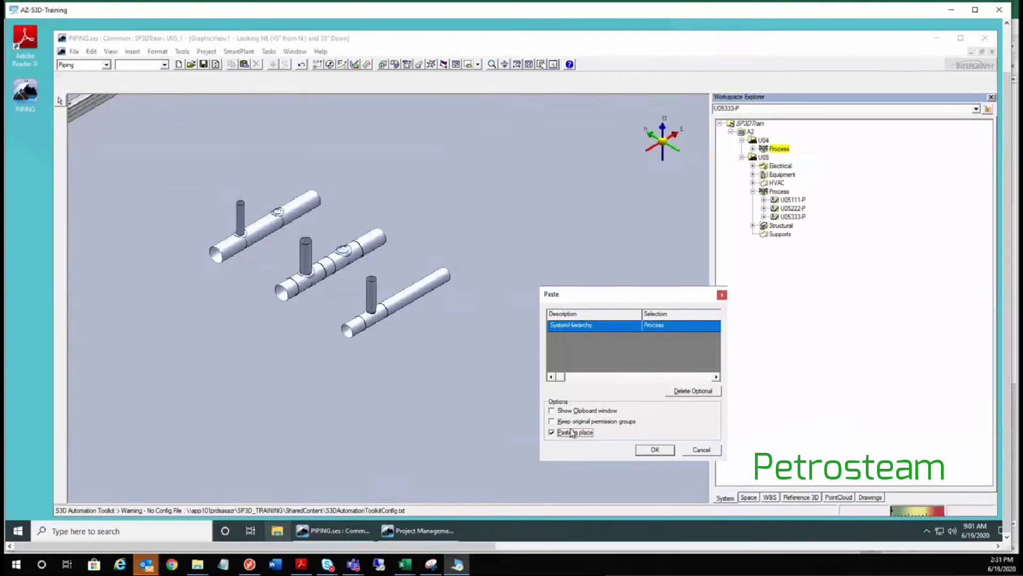
click(552, 421)
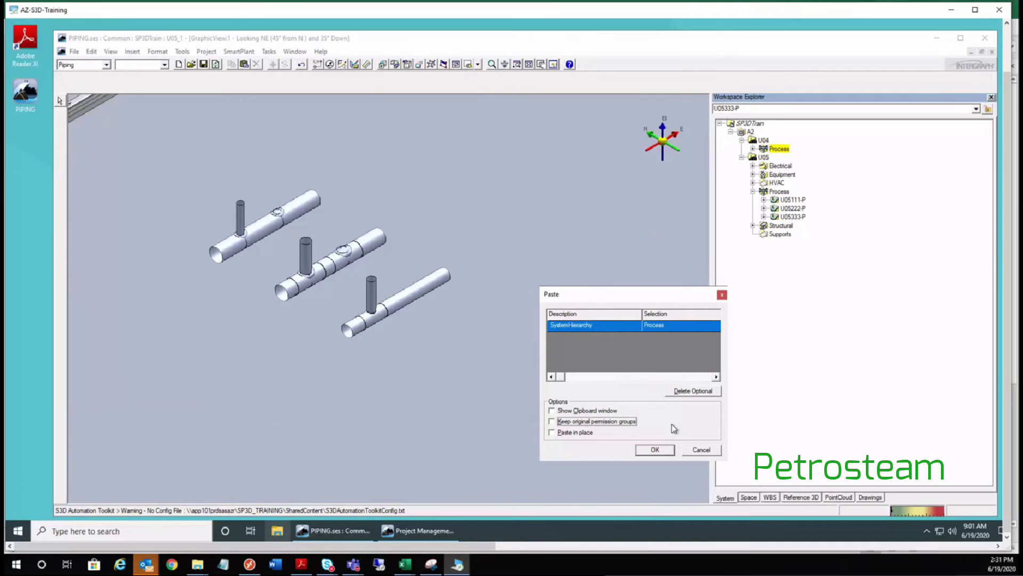
- Confirm the paste and place the pipeline copy in line with the axis of U05333-P, beyond its far end
drag(606, 297, 555, 145)
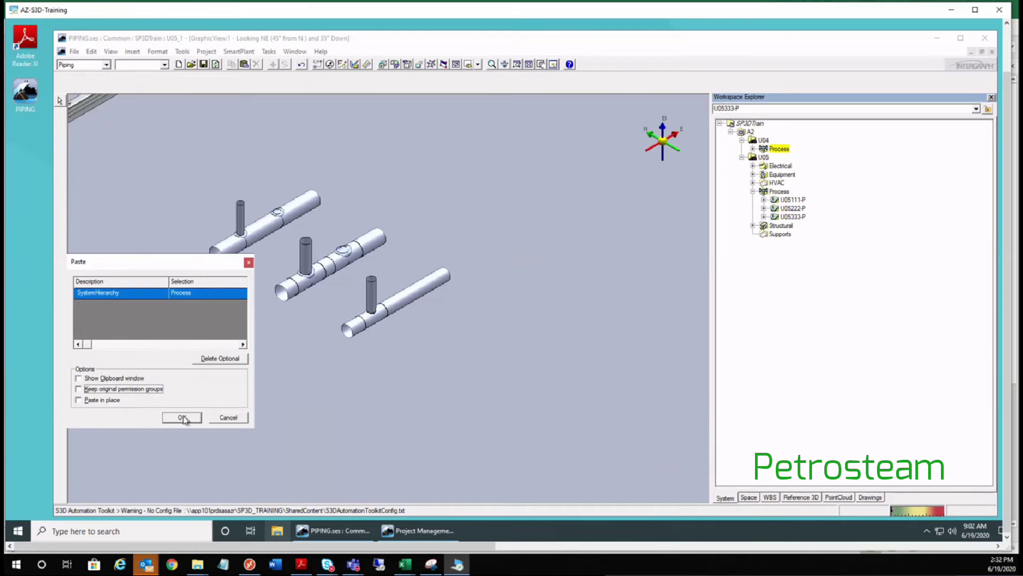
key(Return)
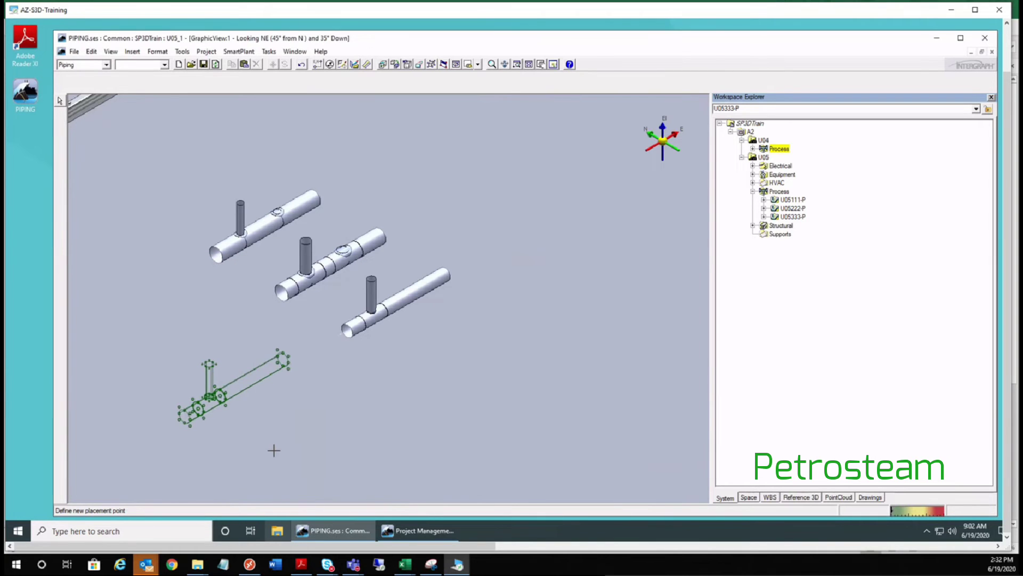
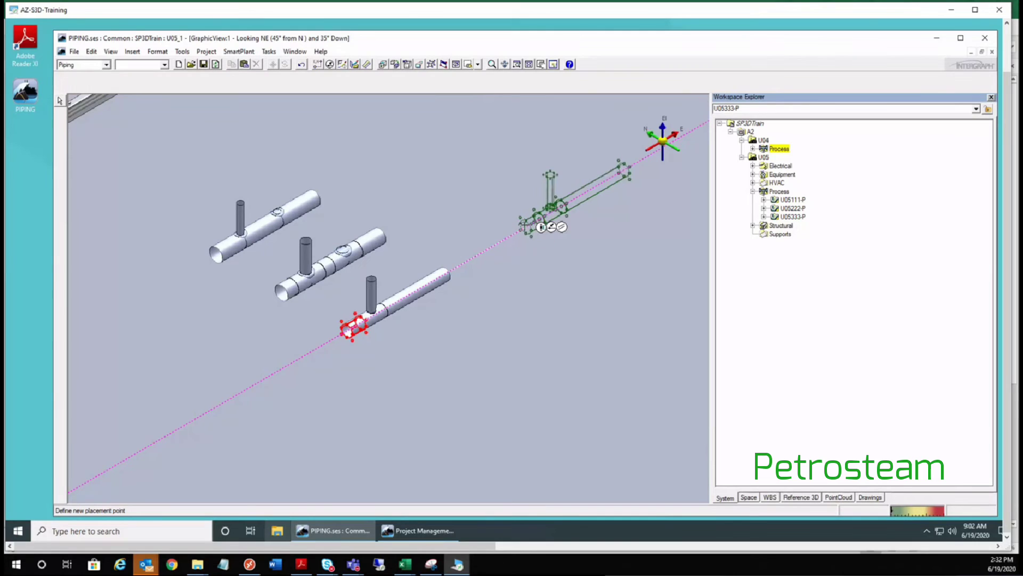
click(526, 225)
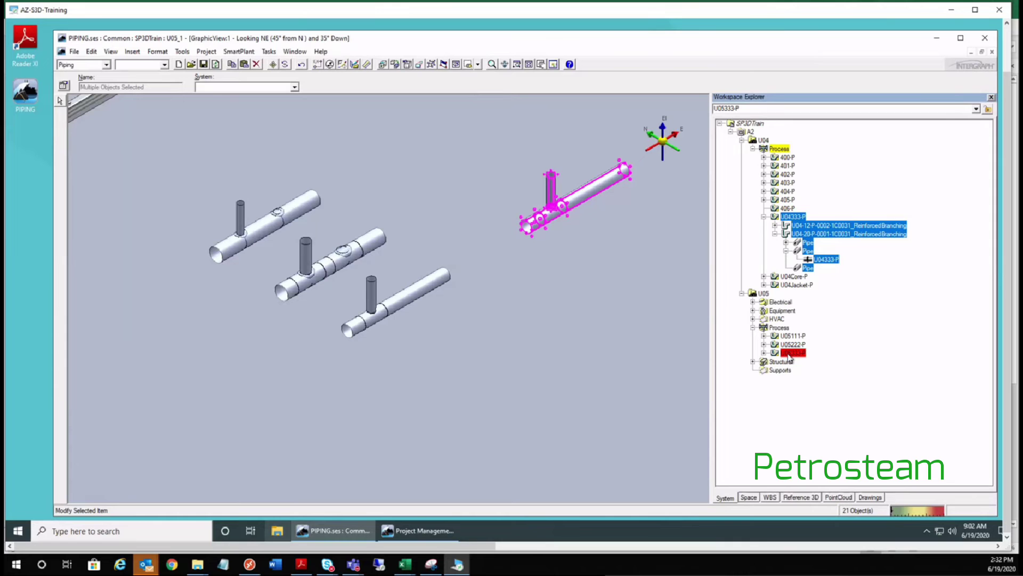
- Open the properties of the pasted pipeline U04333-P and examine its general values, such as name and sequence number
click(792, 219)
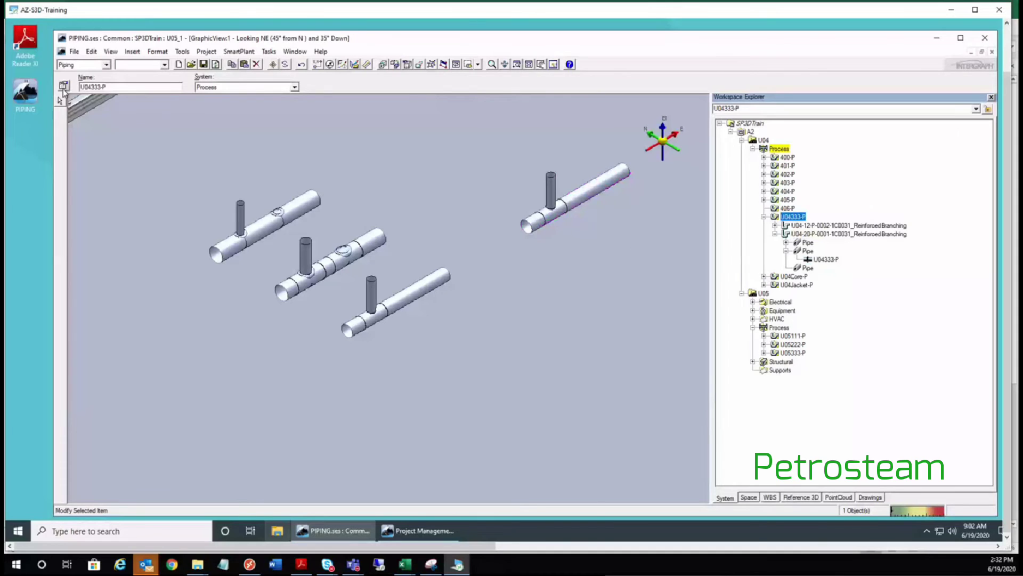
click(98, 113)
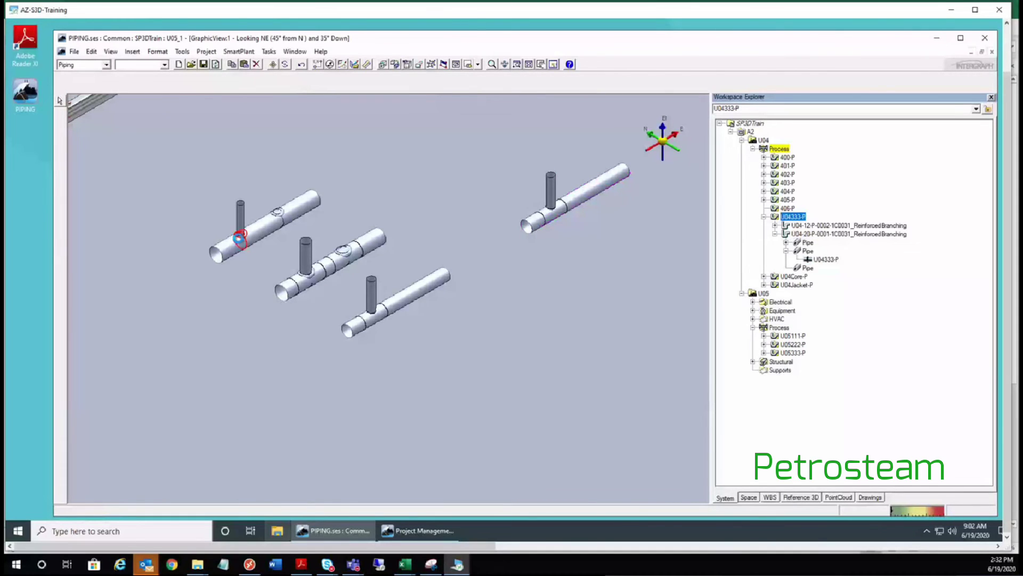
double_click(240, 241)
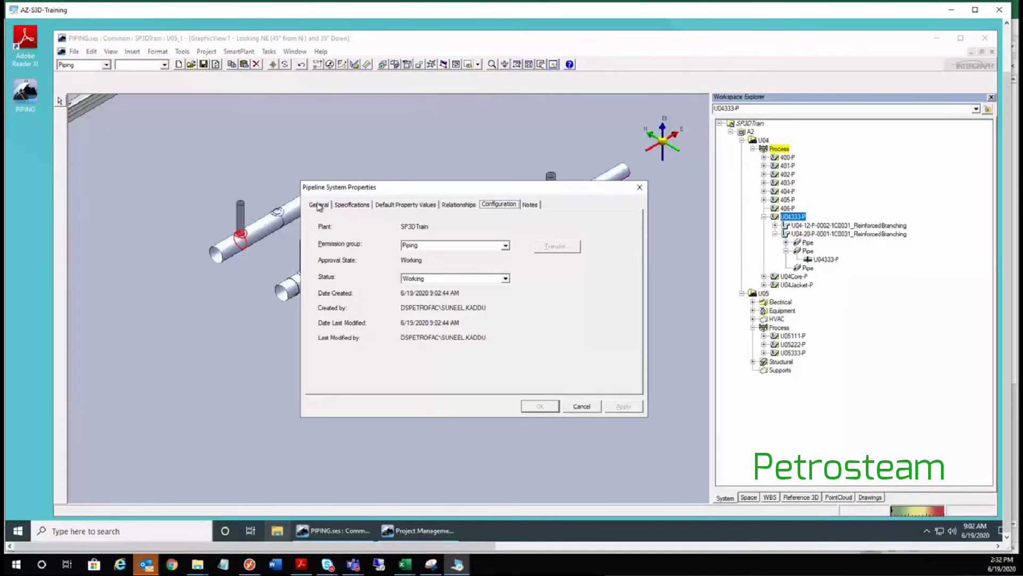
click(317, 205)
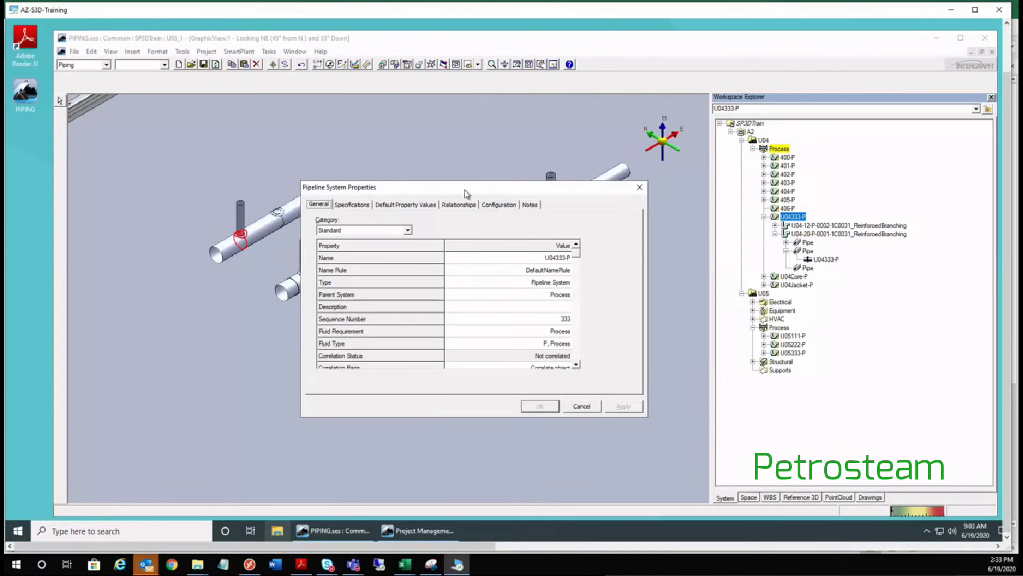
drag(461, 193, 201, 314)
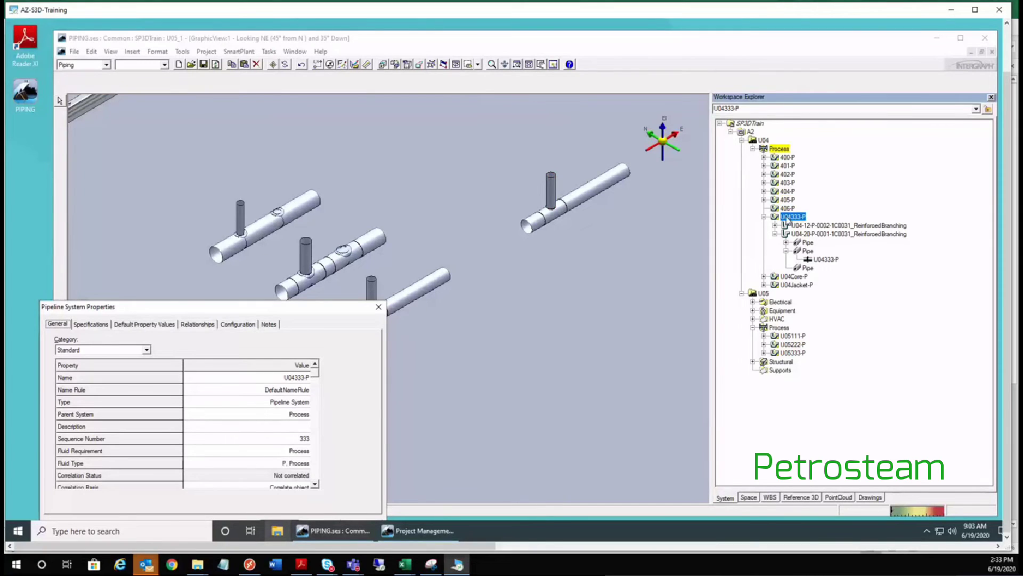
drag(239, 309, 236, 129)
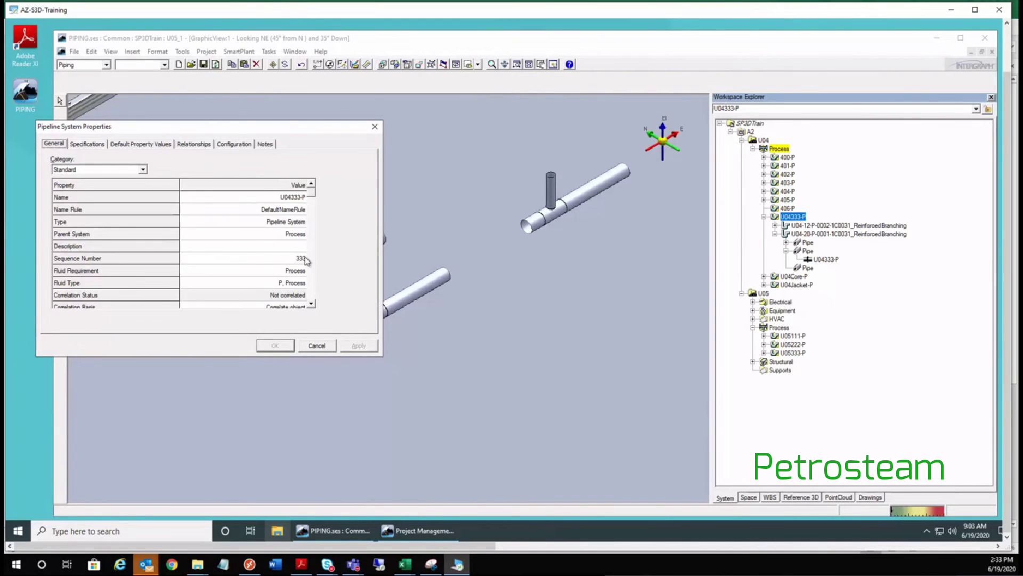
- Examine the name rule, fluid requirement and fluid type of the original pipeline U05333-P
click(794, 353)
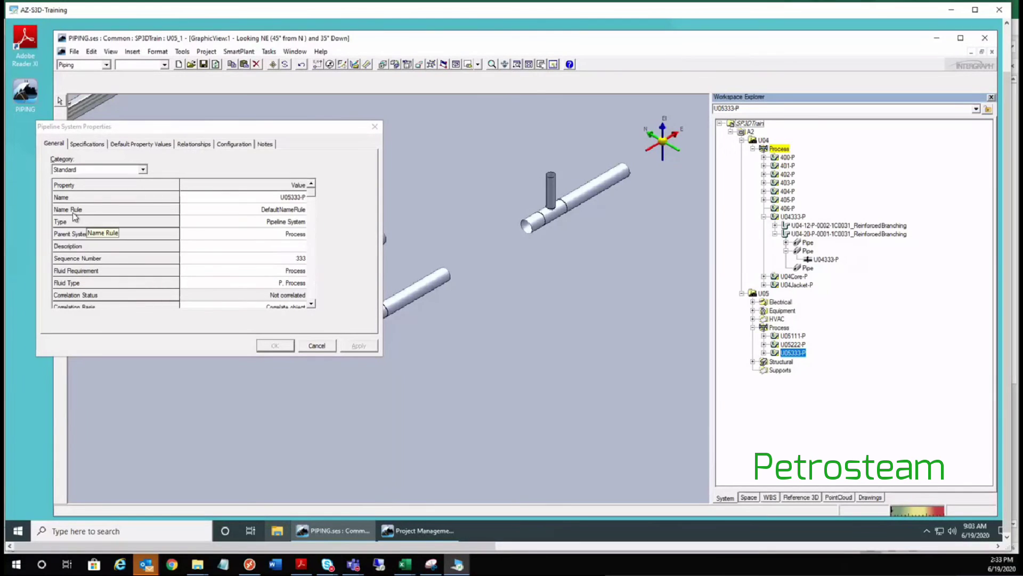
click(206, 210)
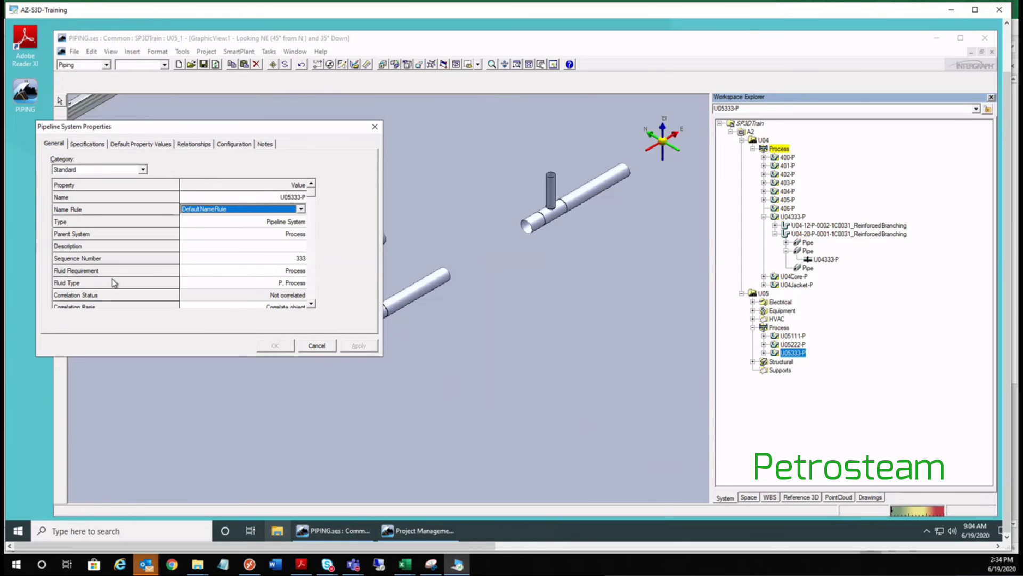
click(281, 271)
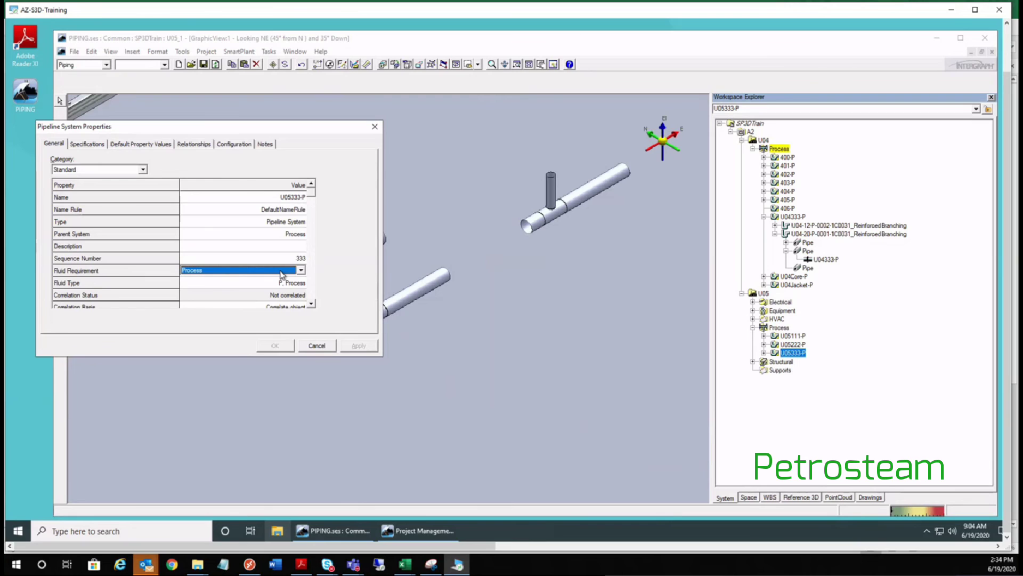
click(281, 285)
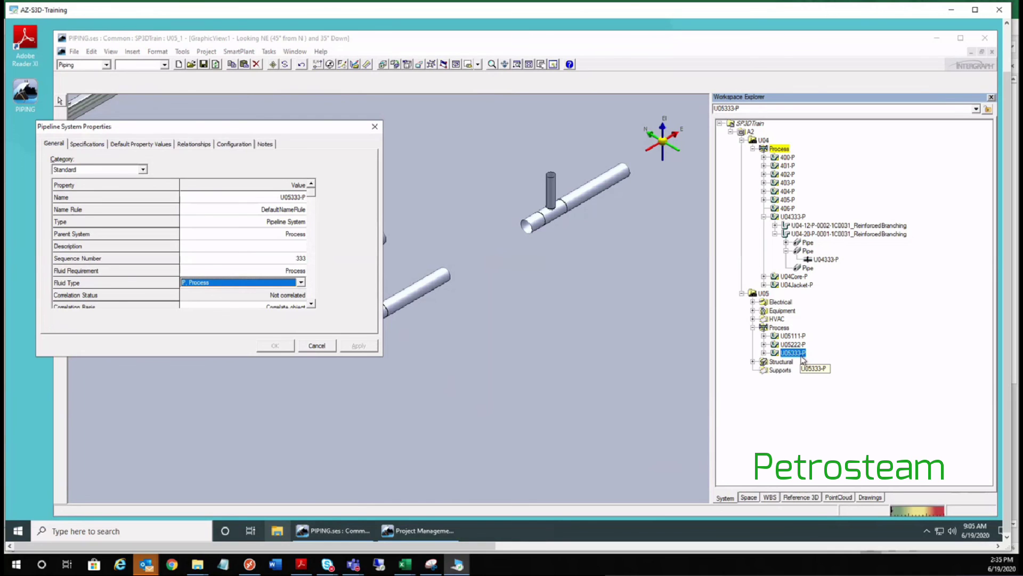
- Review the general properties of the pasted pipeline U04333-P again and close them without changes
click(793, 217)
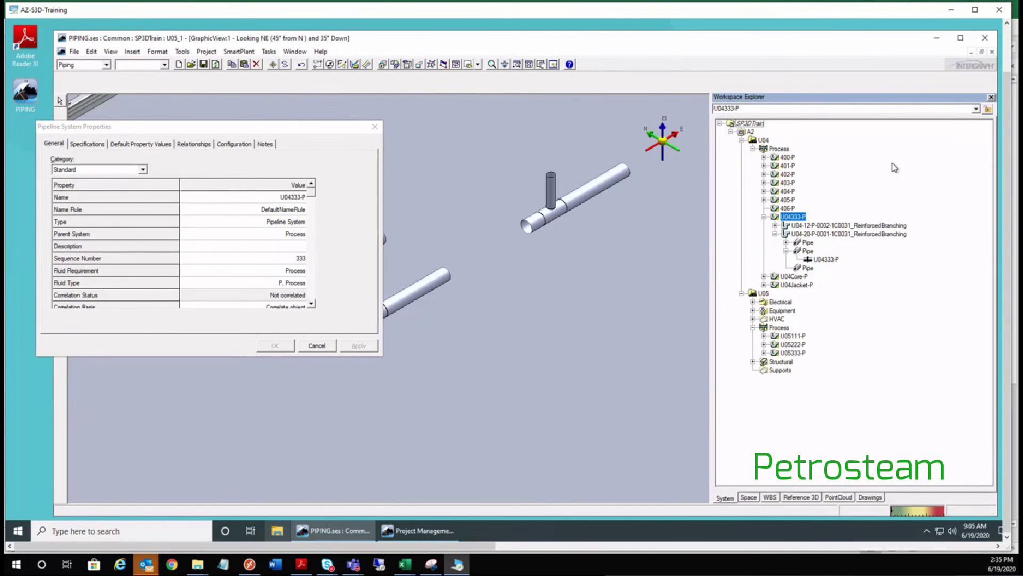
drag(259, 128, 307, 118)
click(371, 333)
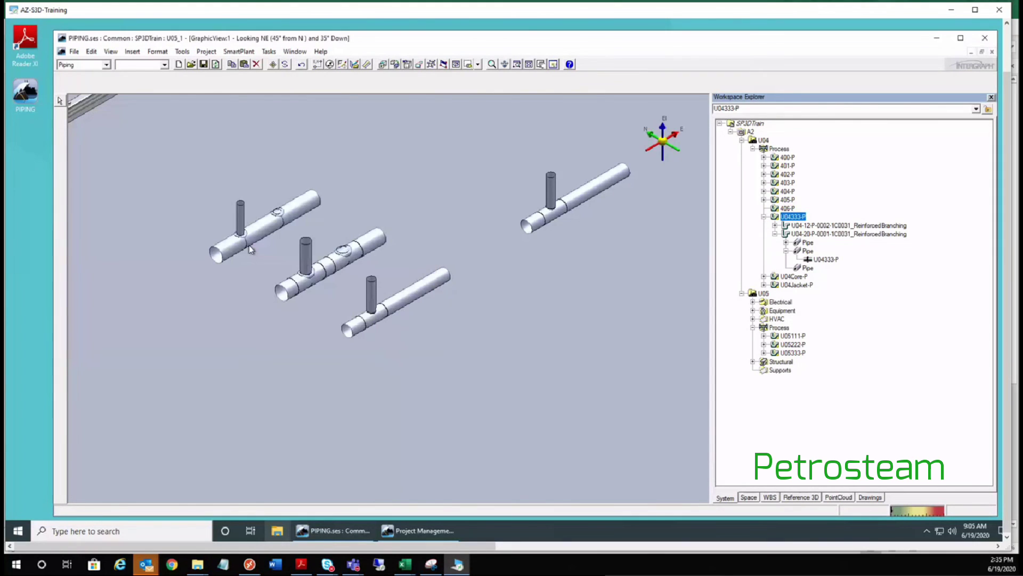
- Open the editing commands with pipeline U04333-P selected
click(91, 51)
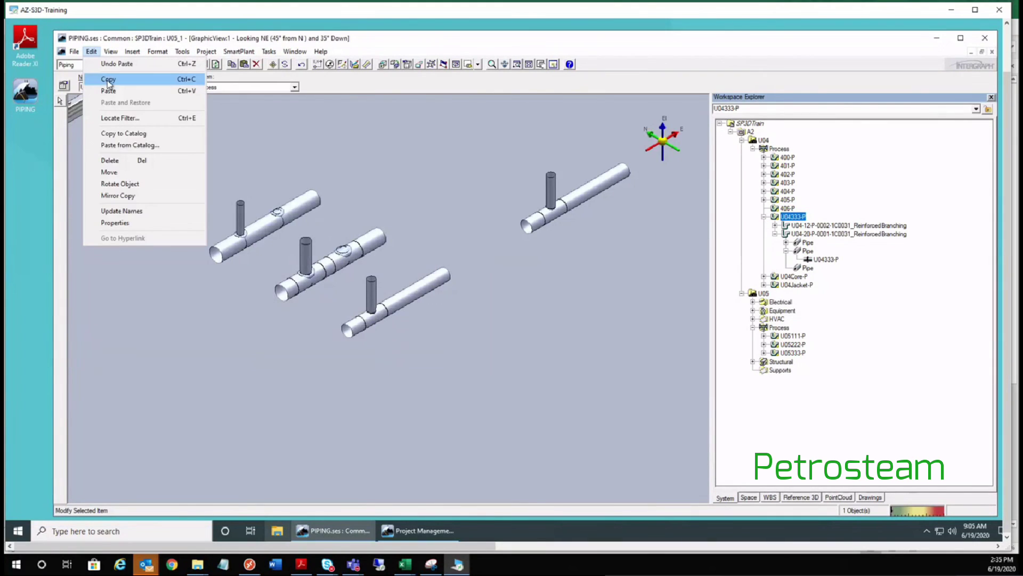